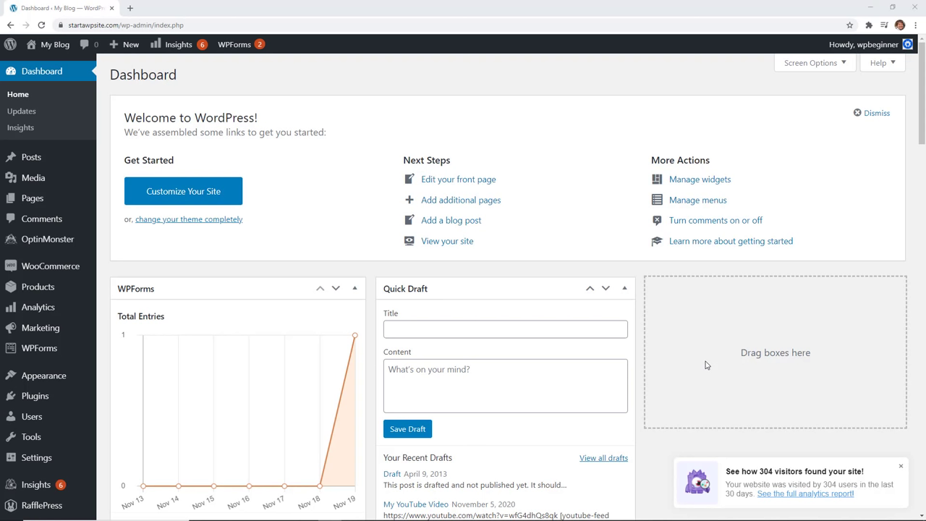
Open a new blank browser tab next to the WordPress dashboard.
key("ctrl+t")
Search Google for 'all in one' and scroll through the results.
type("all in one")
key("Return")
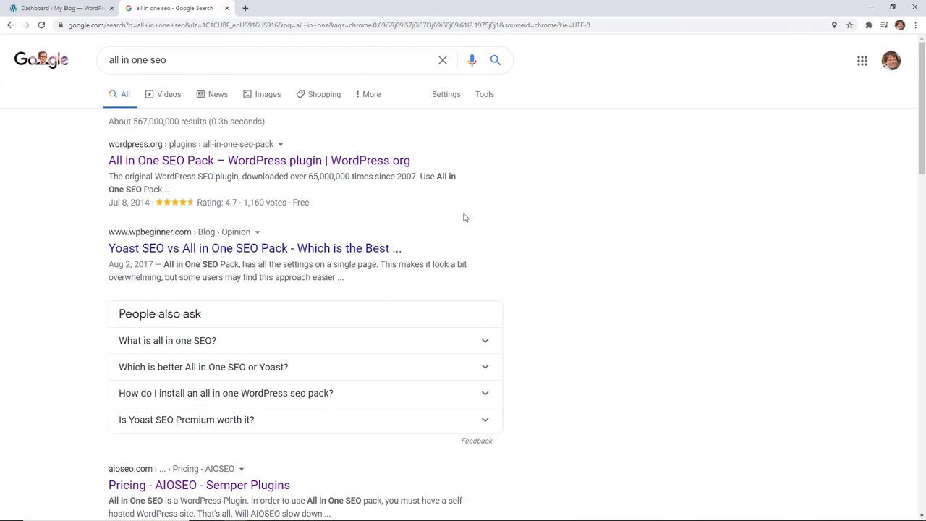
scroll(468, 224, "down", 1)
scroll(467, 225, "down", 1)
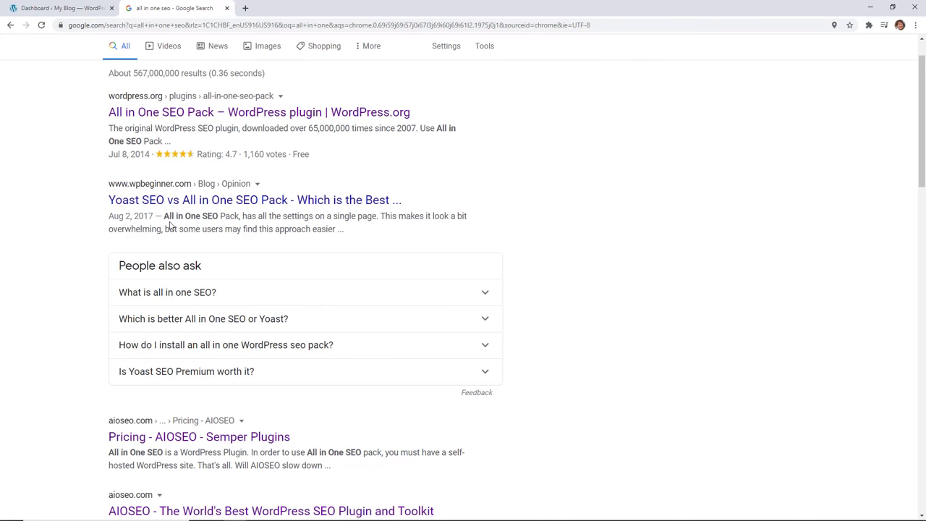
scroll(170, 217, "up", 1)
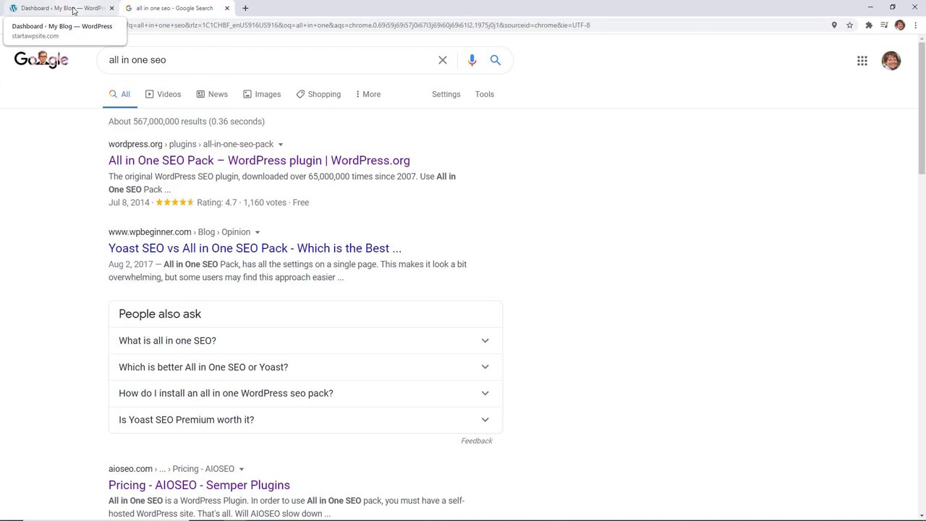
Switch back to the dashboard tab and copy the AIOSEO Pro licence key.
left_click(72, 10)
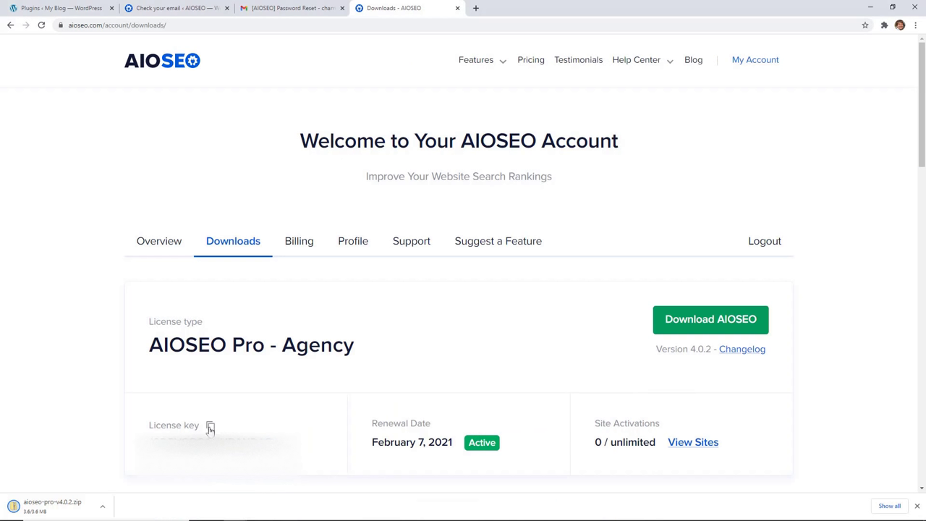
left_click(209, 427)
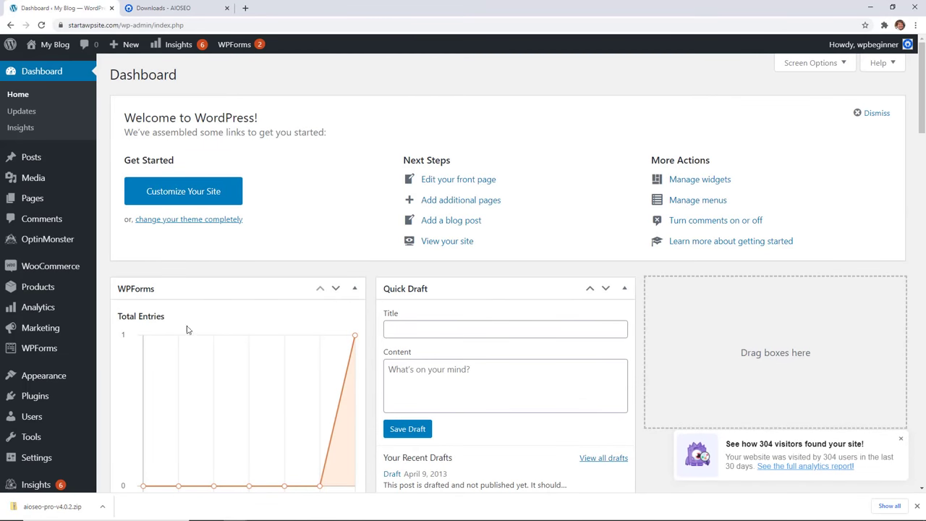
Upload and install aioseo-pro-v4.0.2.zip through Plugins > Add New > Upload Plugin.
mouse_move(35, 396)
left_click(120, 415)
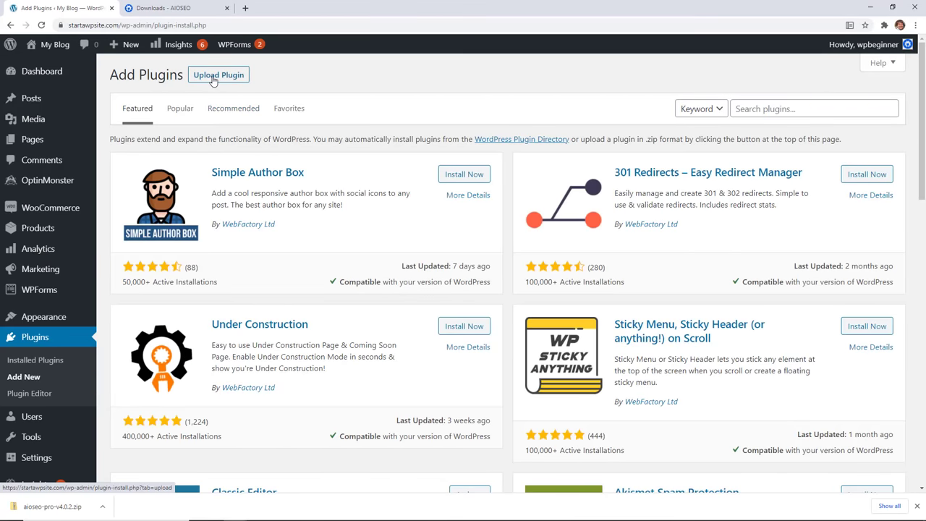
left_click(214, 80)
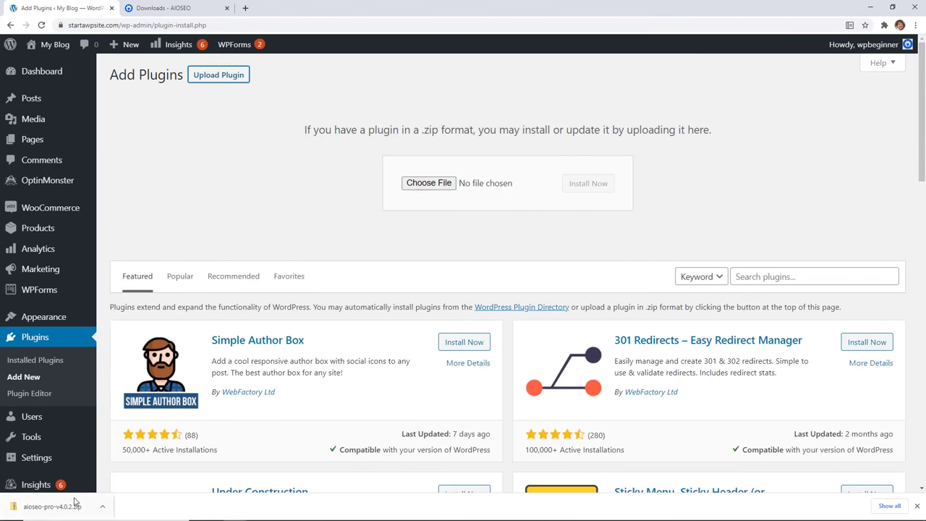
left_click_drag(65, 507, 433, 186)
left_click(585, 185)
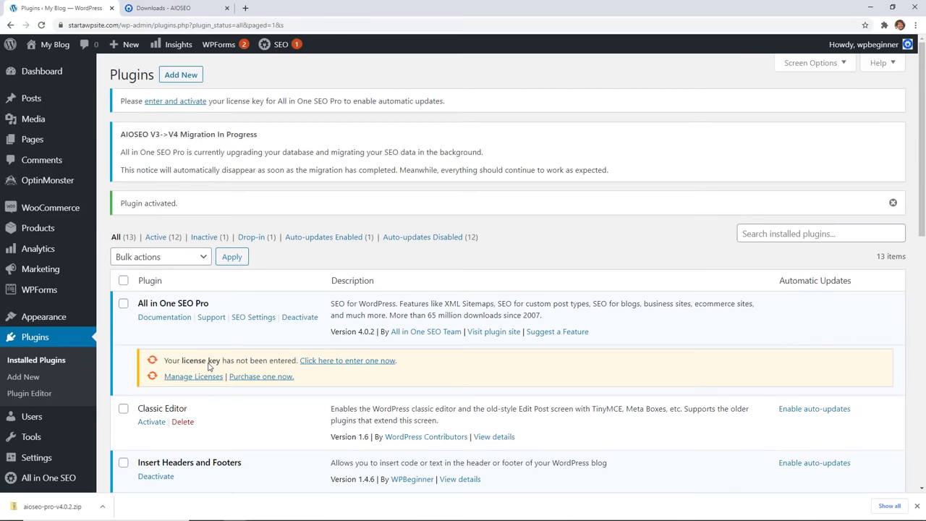
Paste the copied licence key into All in One SEO, connect it, and save.
scroll(41, 435, "down", 1)
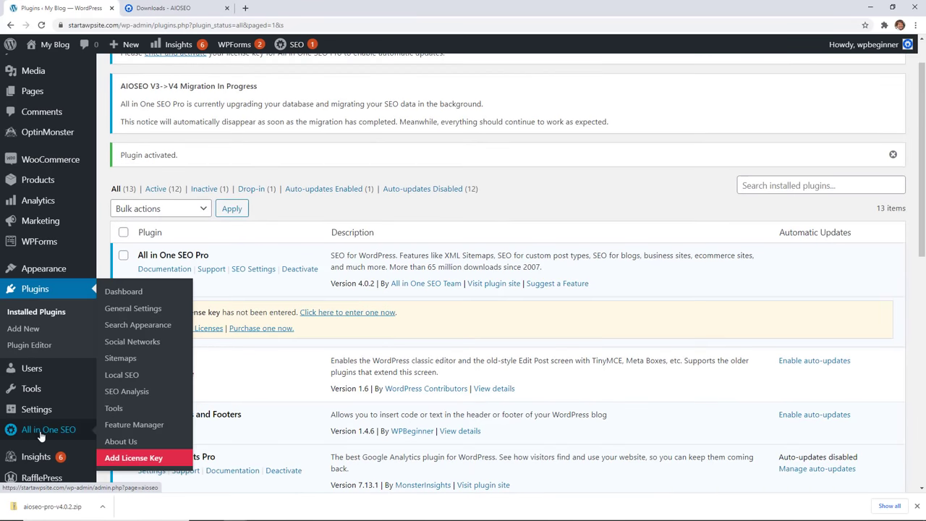
left_click(140, 460)
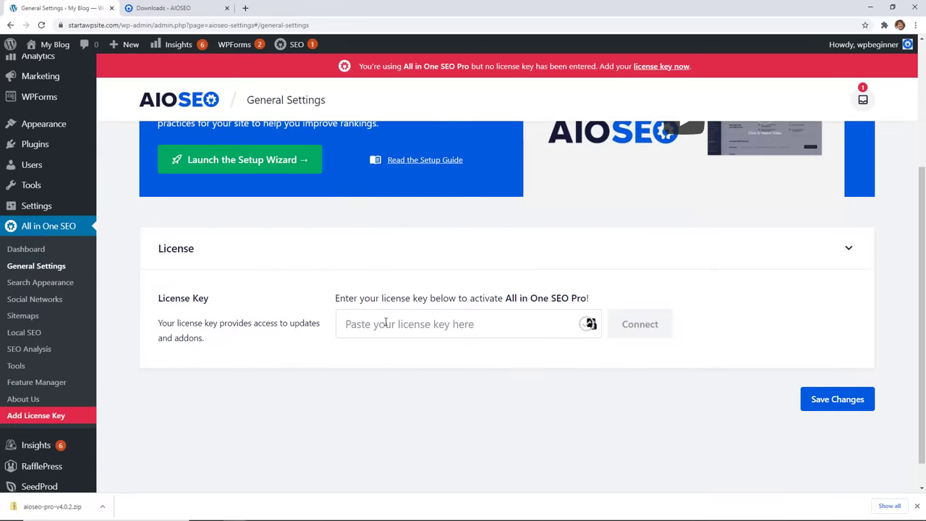
right_click(385, 324)
left_click(436, 207)
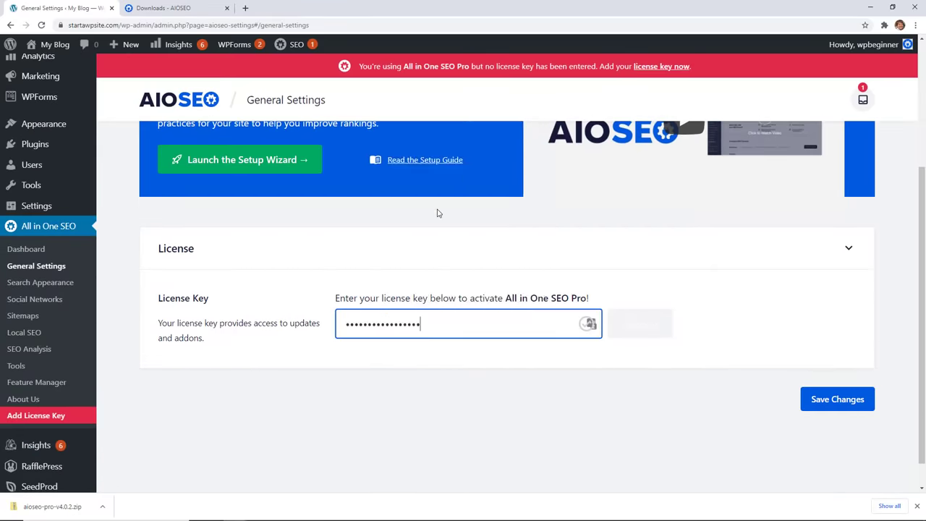
left_click(619, 326)
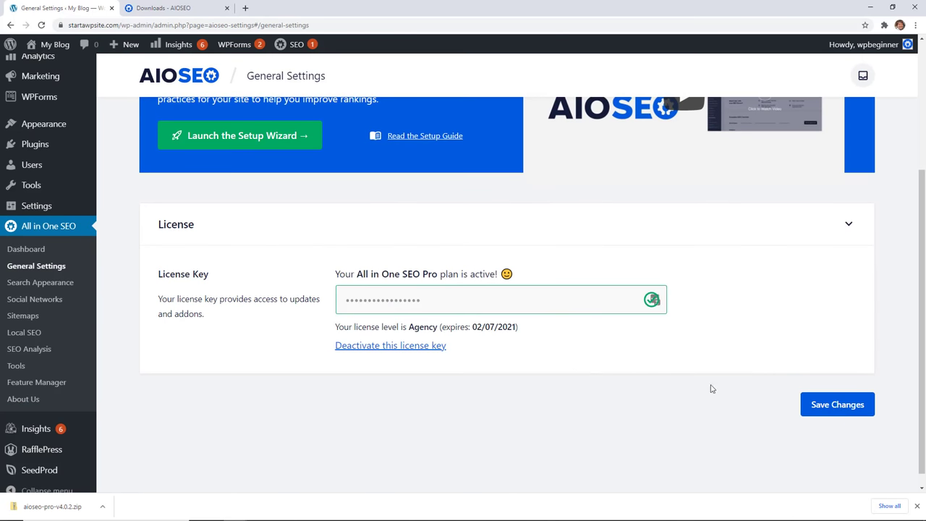
left_click(819, 406)
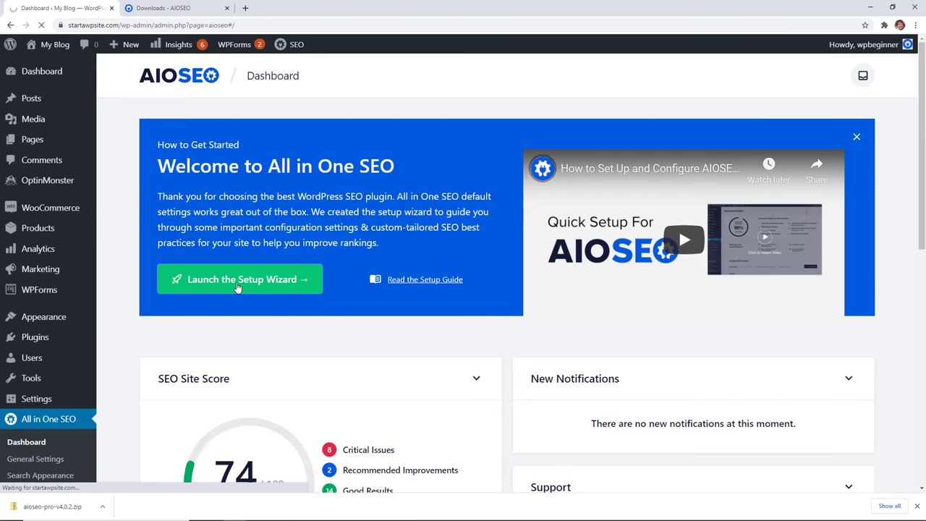
Launch the All in One SEO setup wizard, step through it and finish.
left_click(236, 283)
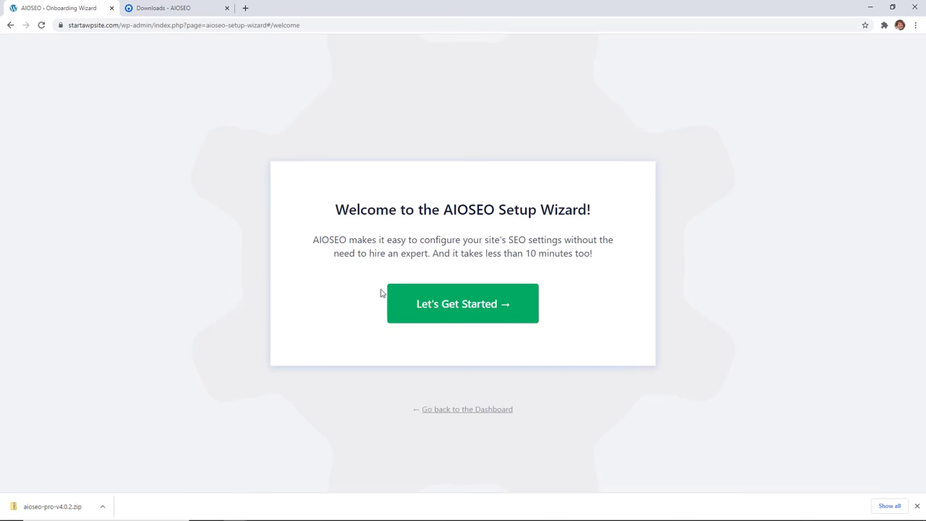
left_click(426, 307)
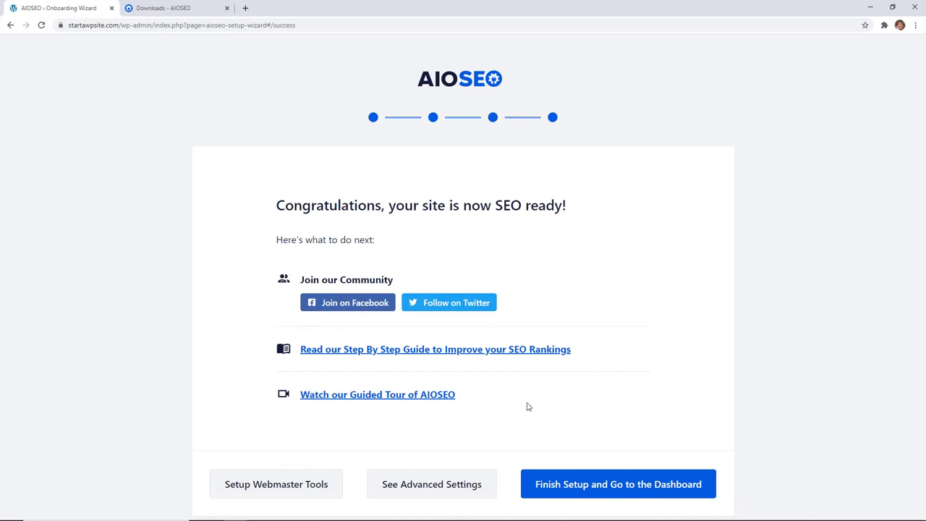
left_click(585, 484)
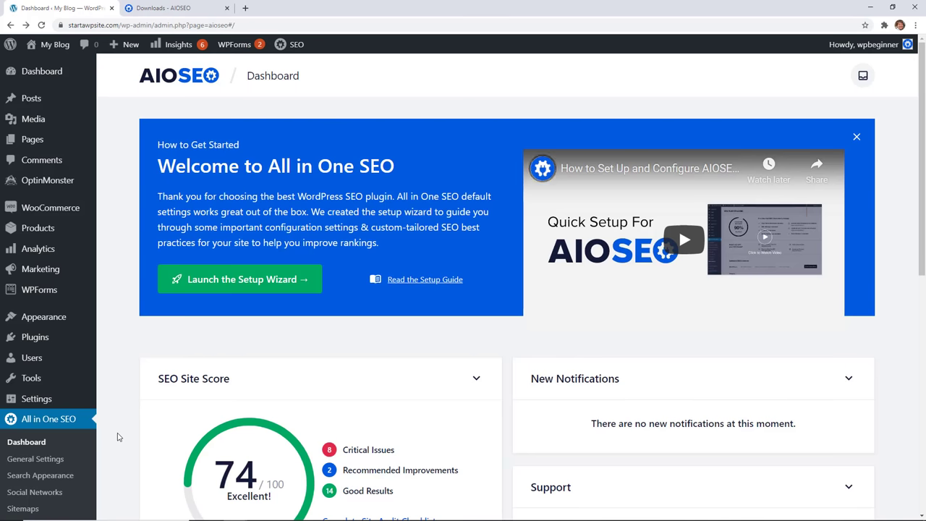
Set Use Meta Keywords to Yes under Search Appearance > Advanced and save.
scroll(118, 436, "down", 2)
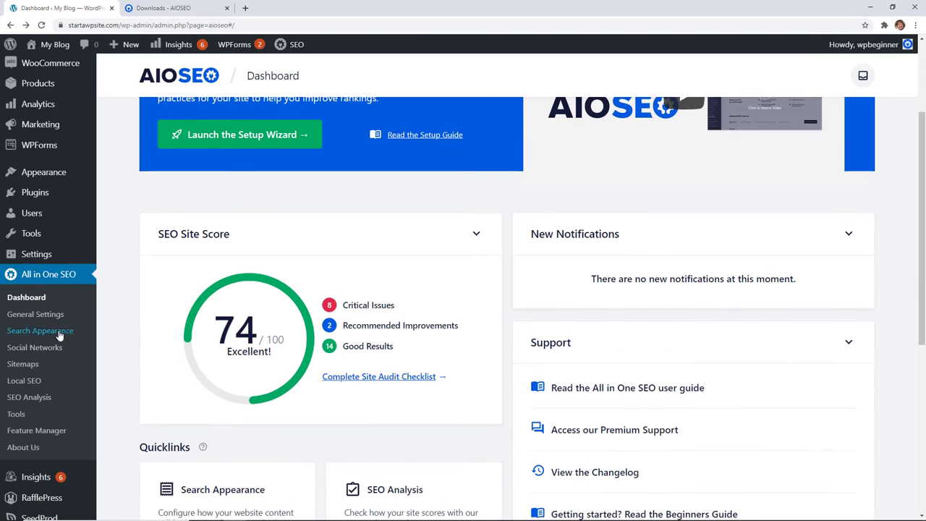
left_click(55, 335)
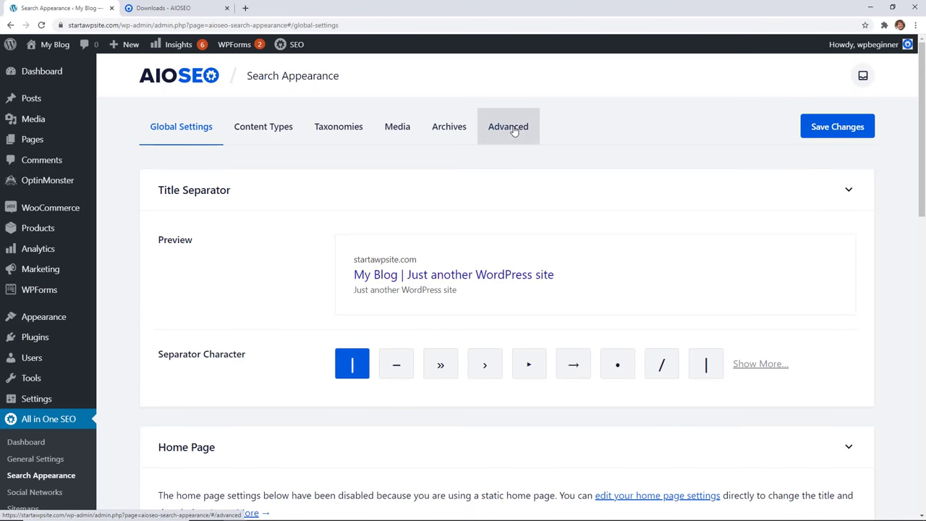
left_click(511, 129)
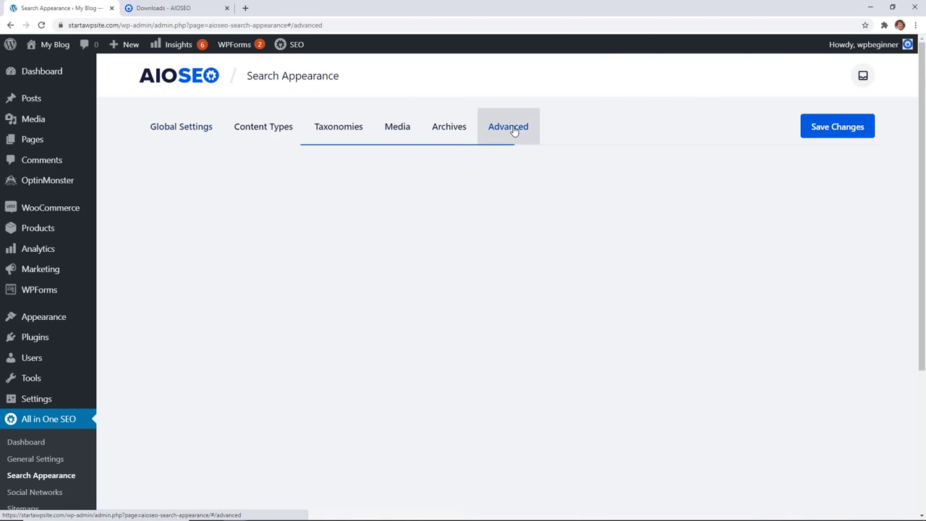
scroll(510, 245, "down", 2)
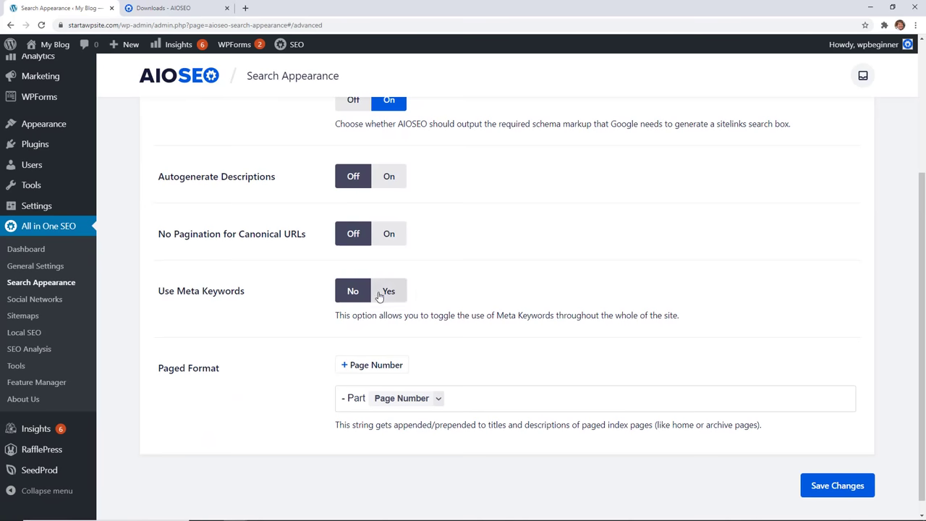
left_click(384, 291)
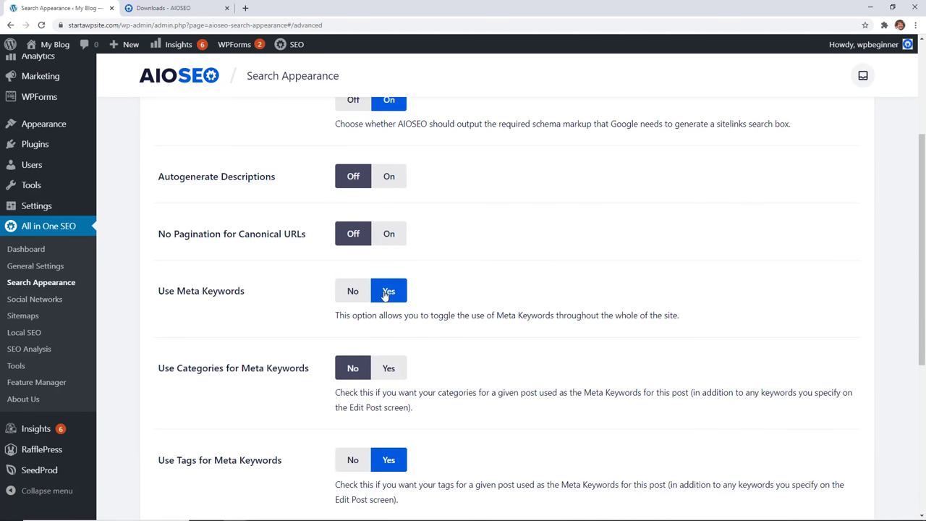
scroll(212, 293, "down", 1)
scroll(420, 312, "down", 1)
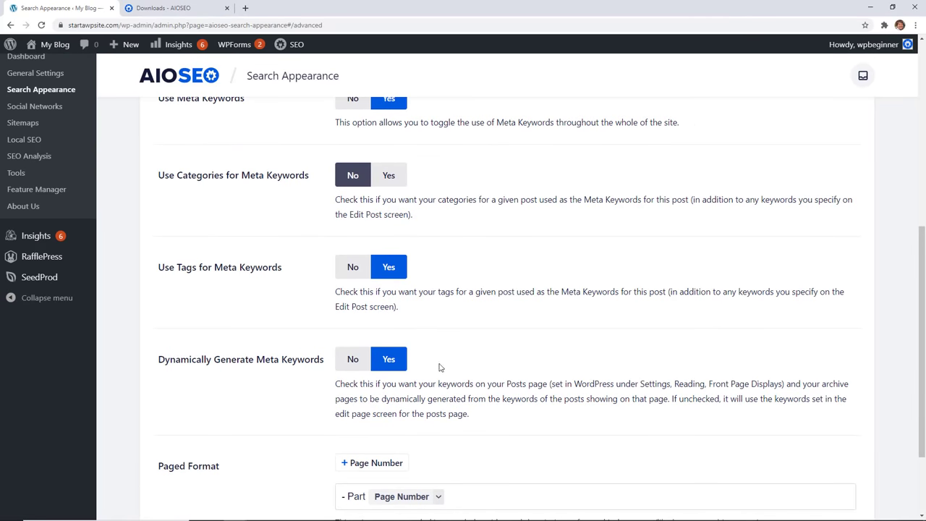
scroll(432, 349, "down", 2)
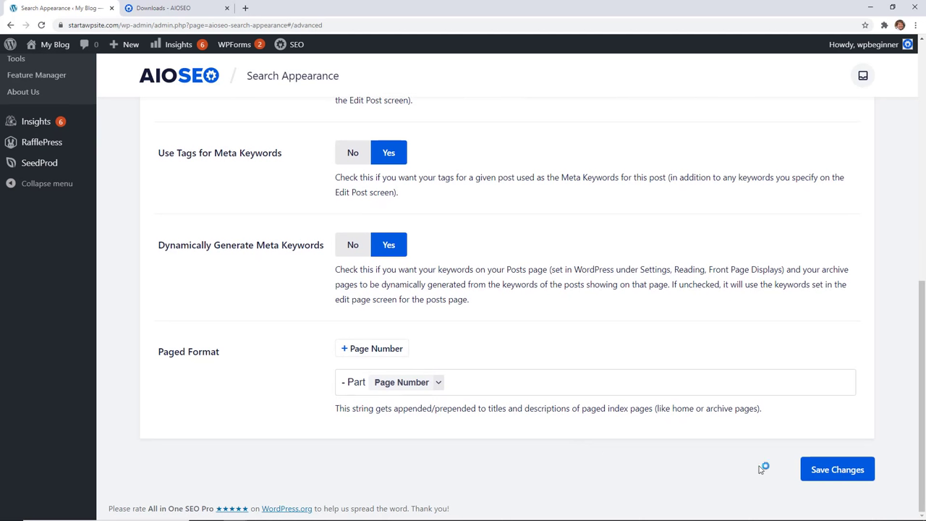
left_click(822, 472)
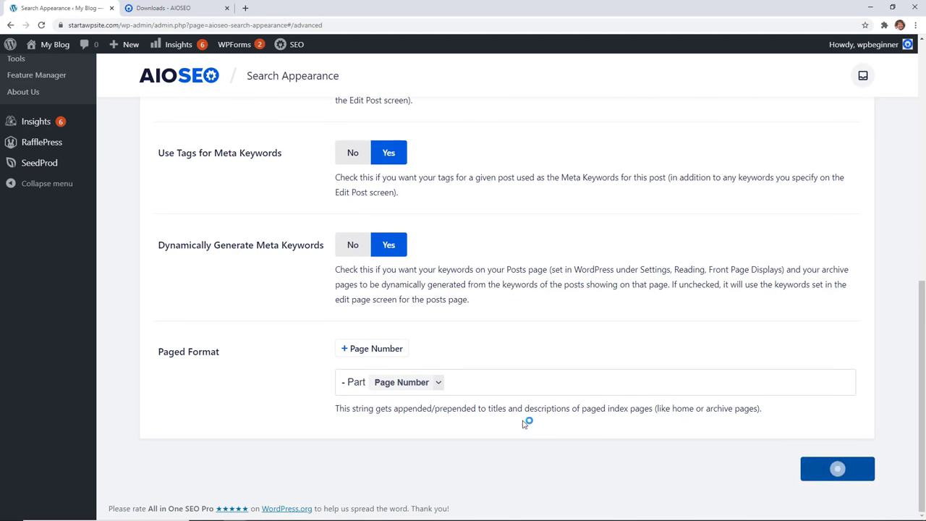
scroll(309, 378, "up", 5)
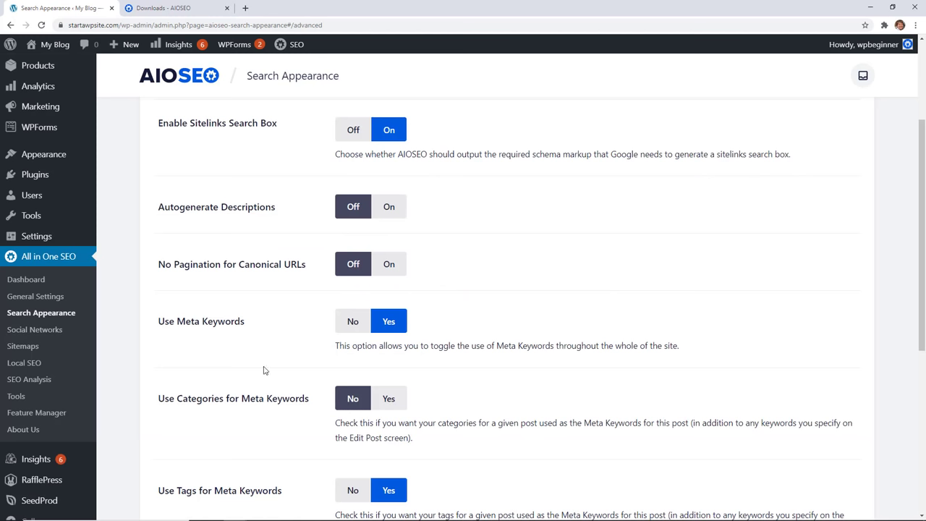
scroll(214, 325, "up", 2)
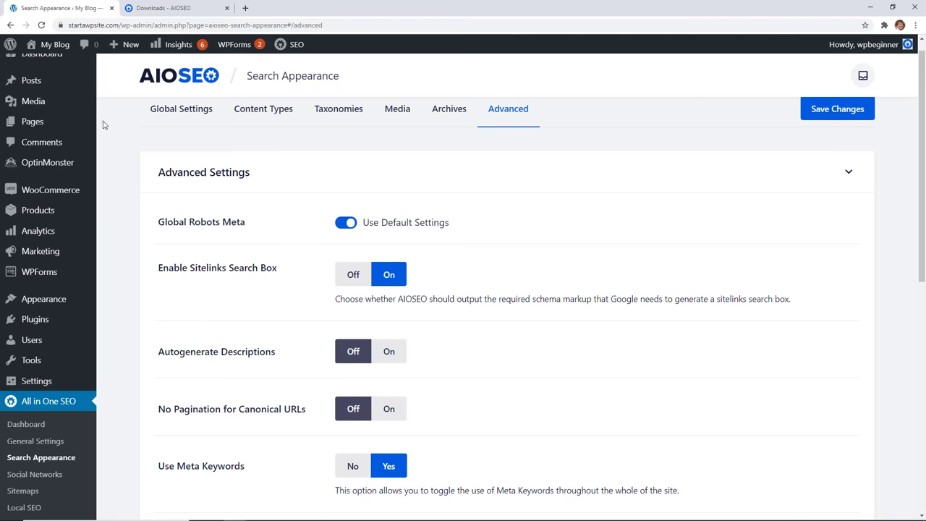
mouse_move(31, 80)
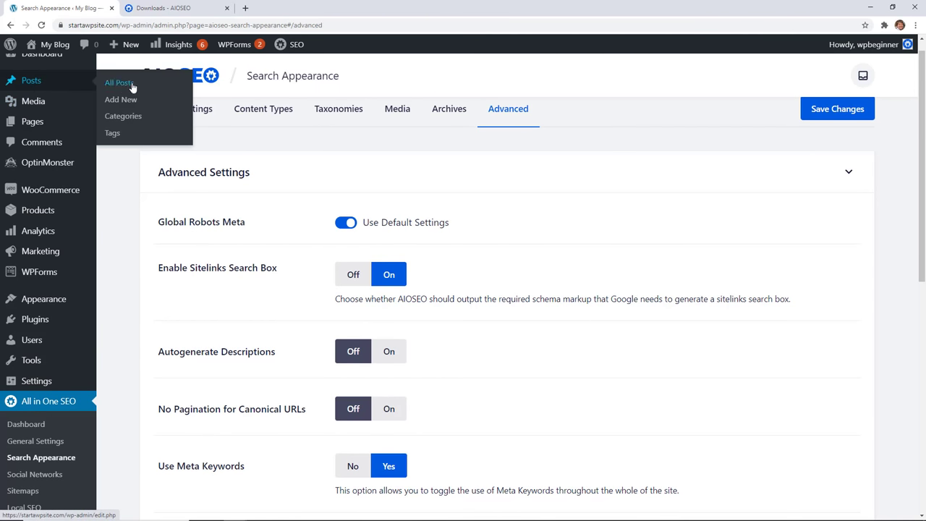
Open All Posts and locate 'How to Bulk Convert Classic Blocks to Gutenberg'.
left_click(132, 86)
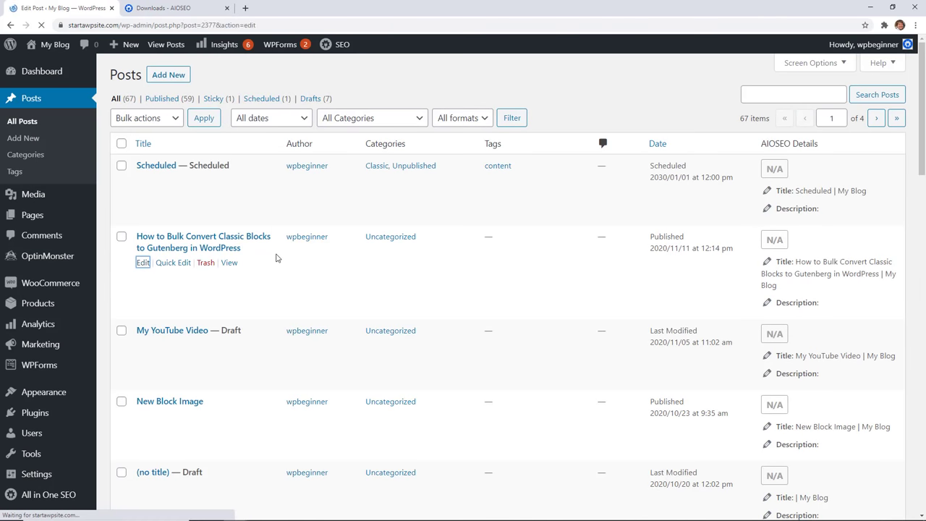
scroll(693, 205, "down", 5)
scroll(693, 205, "down", 5)
scroll(693, 205, "down", 5)
scroll(691, 206, "up", 3)
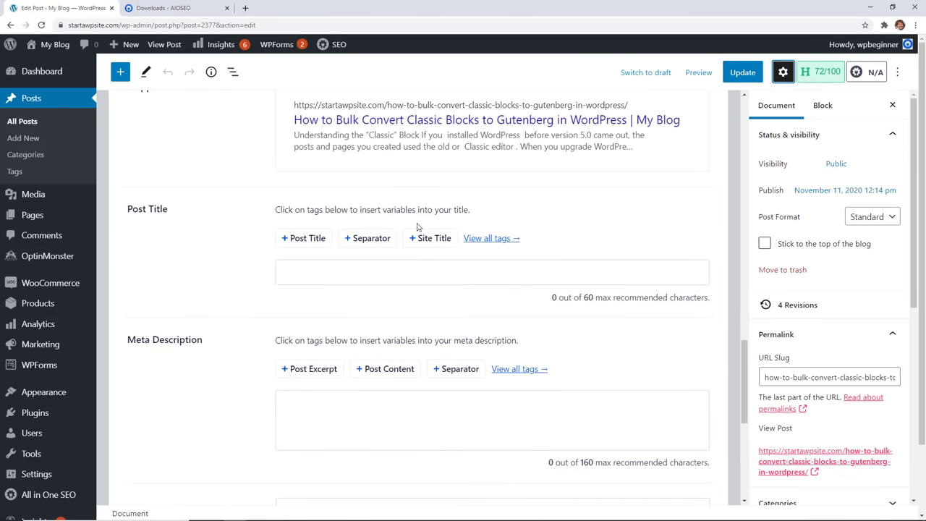
scroll(418, 226, "up", 3)
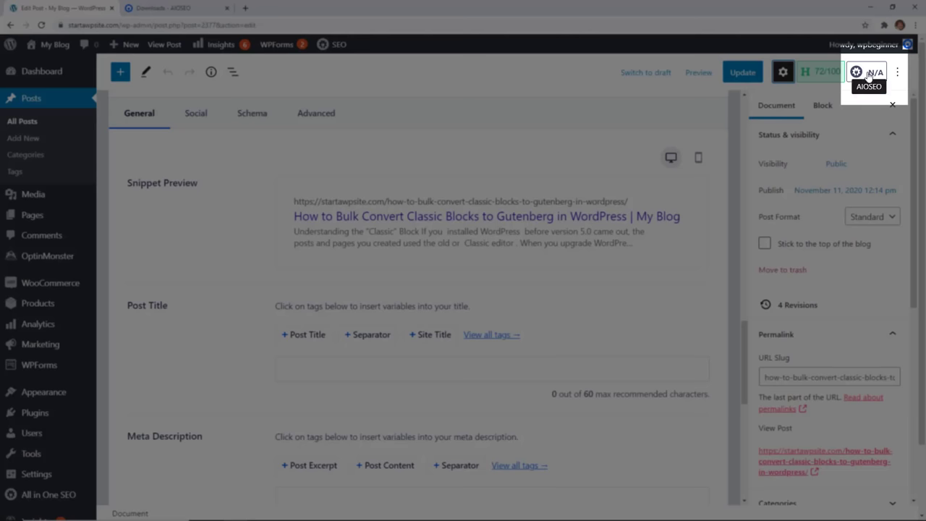
Open the post's AIOSEO snippet editor, then close it to view the snippet fields.
left_click(868, 75)
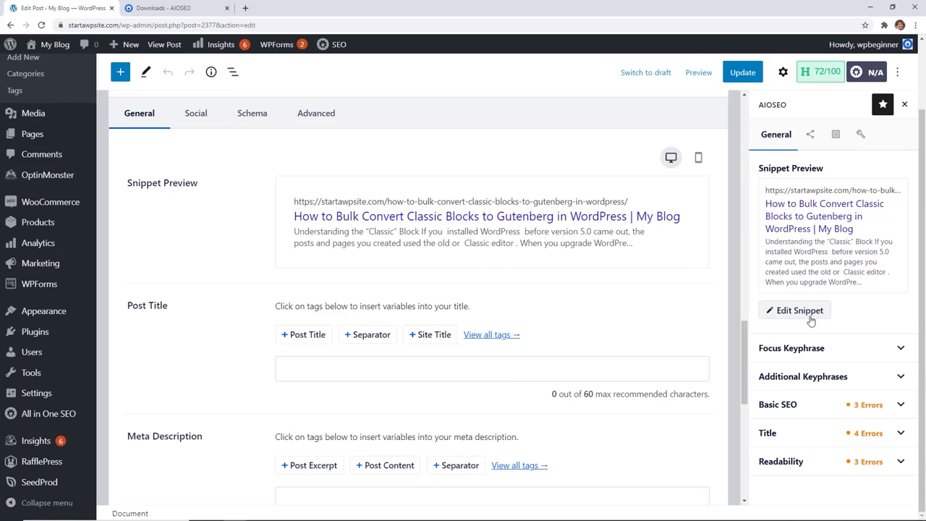
left_click(802, 311)
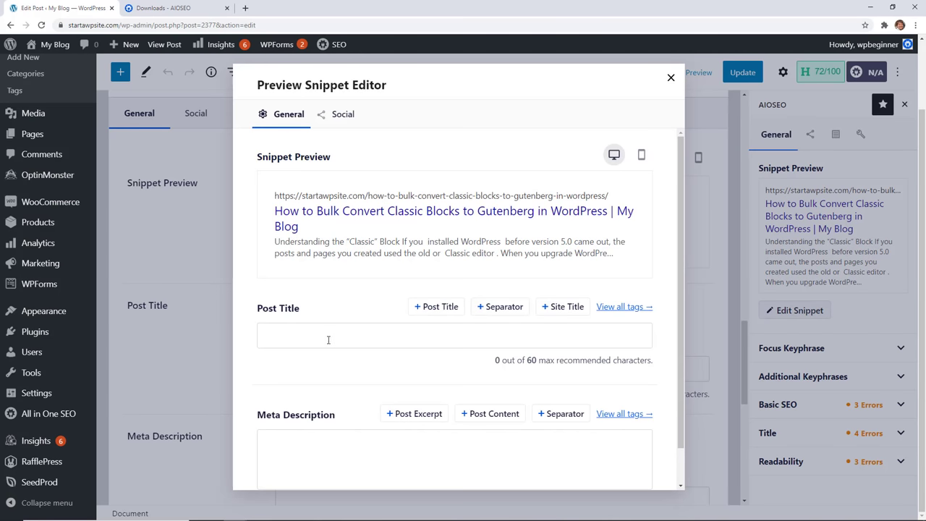
scroll(328, 333, "down", 1)
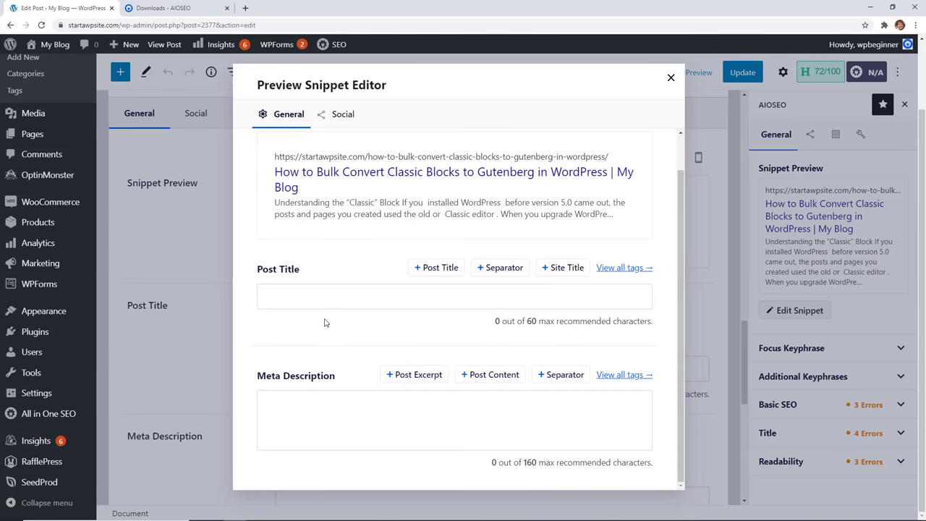
left_click(350, 408)
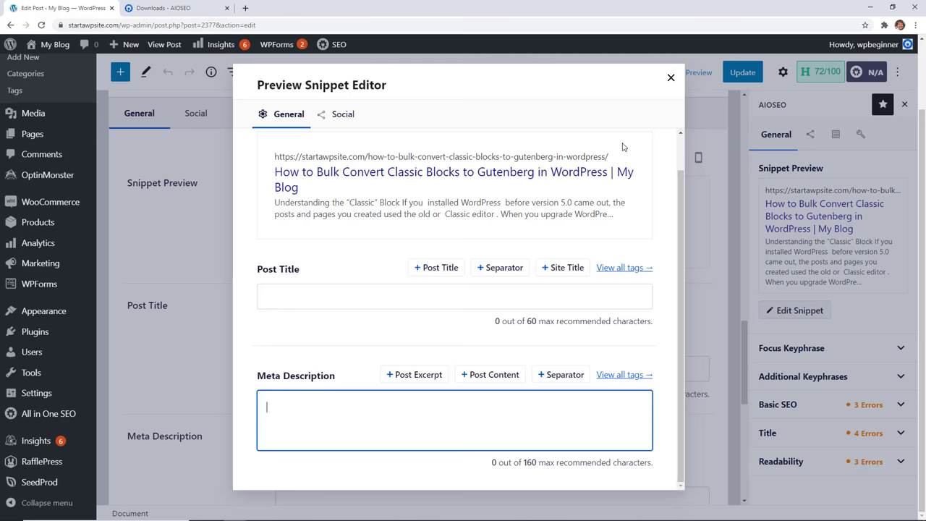
left_click(671, 77)
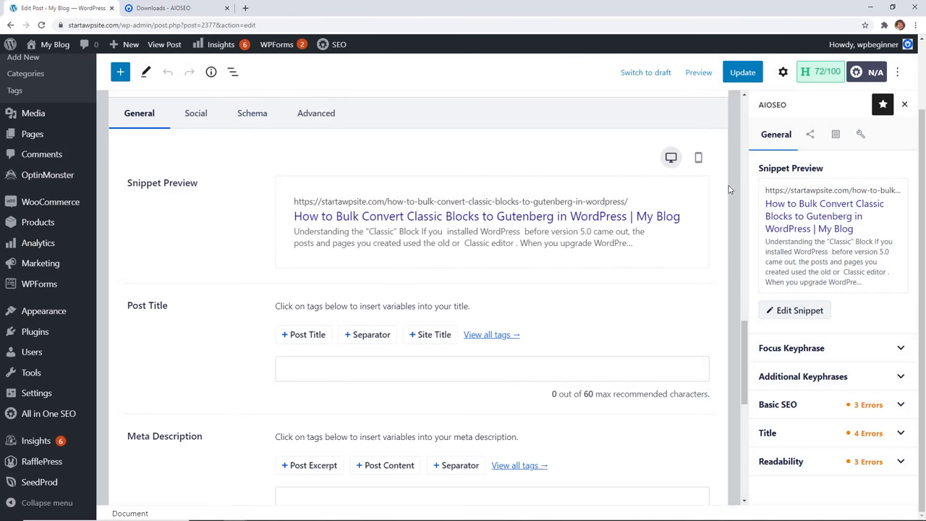
Enter a meta description starting 'Want a great way to convert your classic blocks to Gutenberg'.
scroll(307, 178, "down", 1)
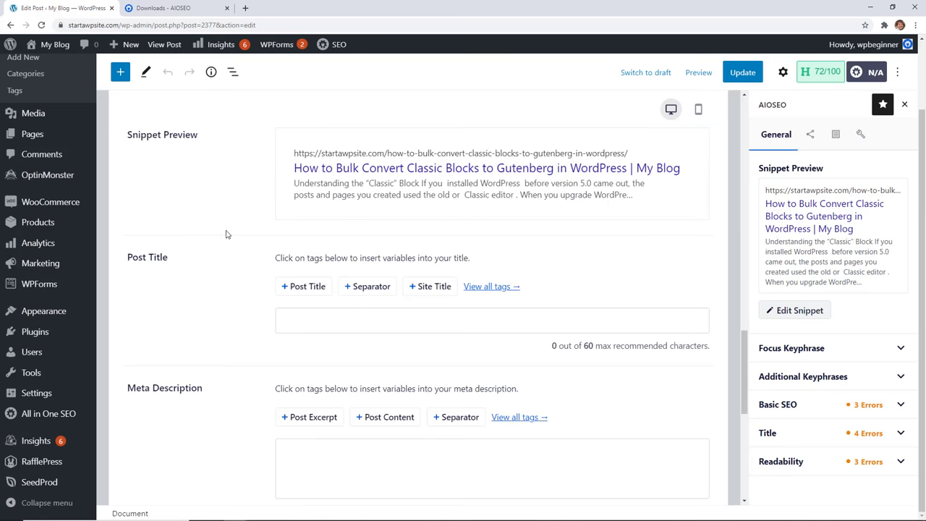
scroll(229, 236, "down", 1)
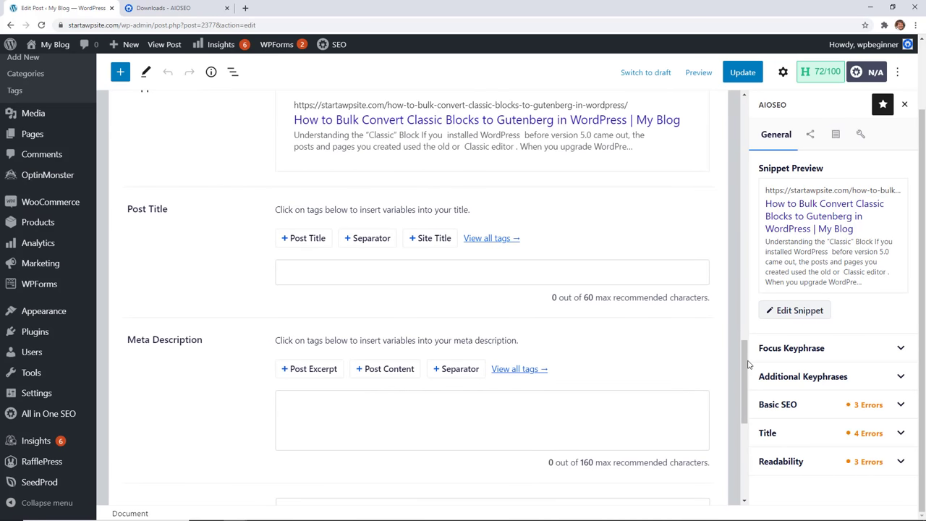
scroll(745, 362, "up", 1)
scroll(745, 364, "down", 1)
left_click(363, 426)
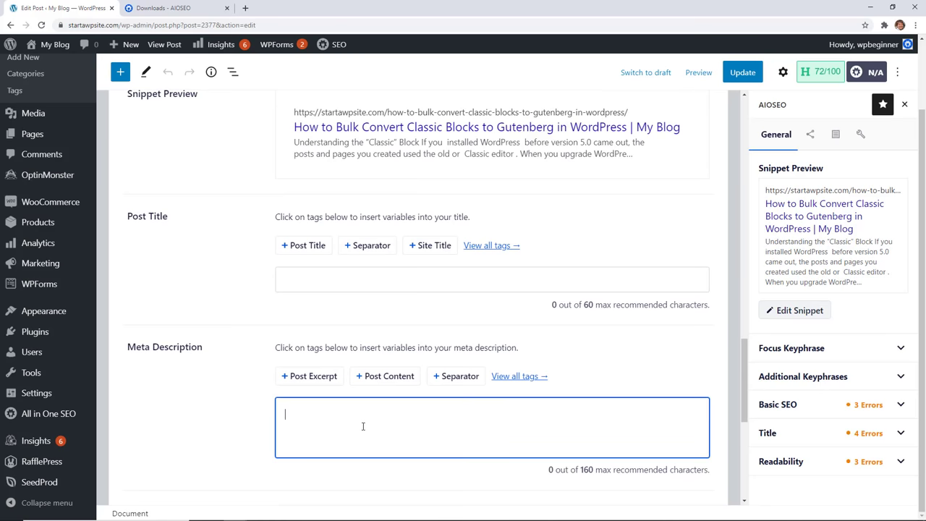
type("Want a great way to convert your classic blocks to Gutenbe")
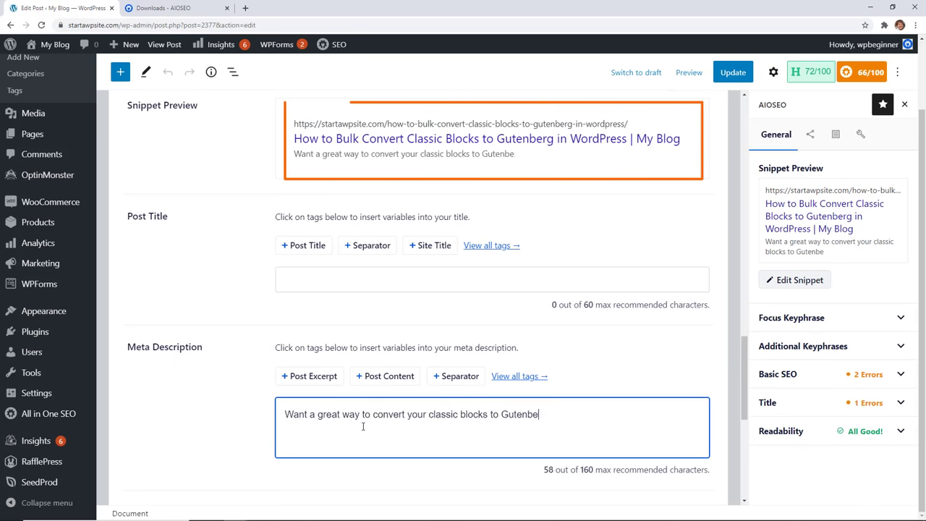
type("rg in WordPress. In this article, we cover the easiest way to make the conversion.")
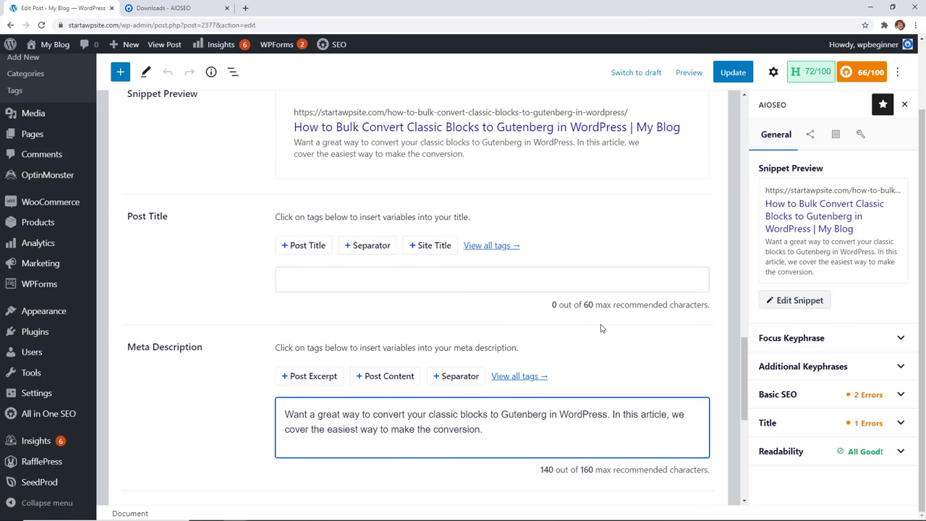
Place the cursor at the description's start and open the full variable tag list.
left_click(286, 416)
left_click(513, 378)
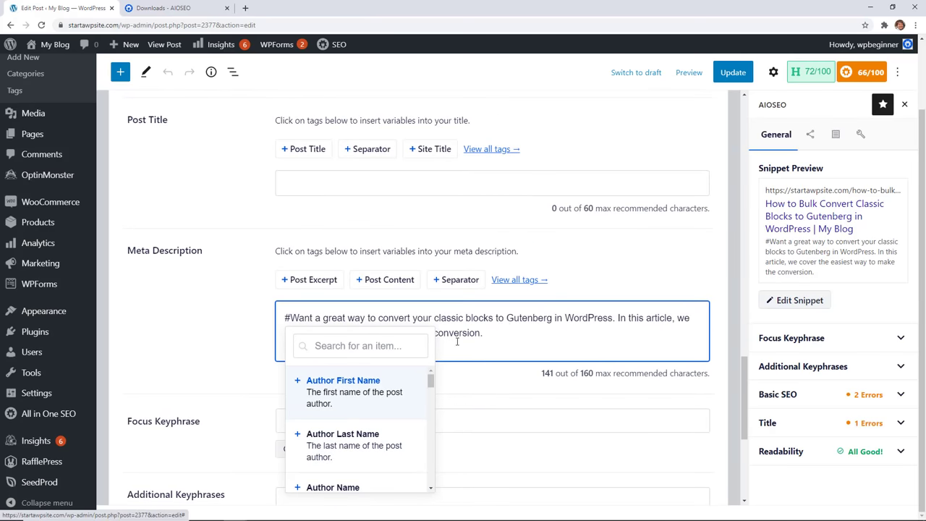
left_click(432, 490)
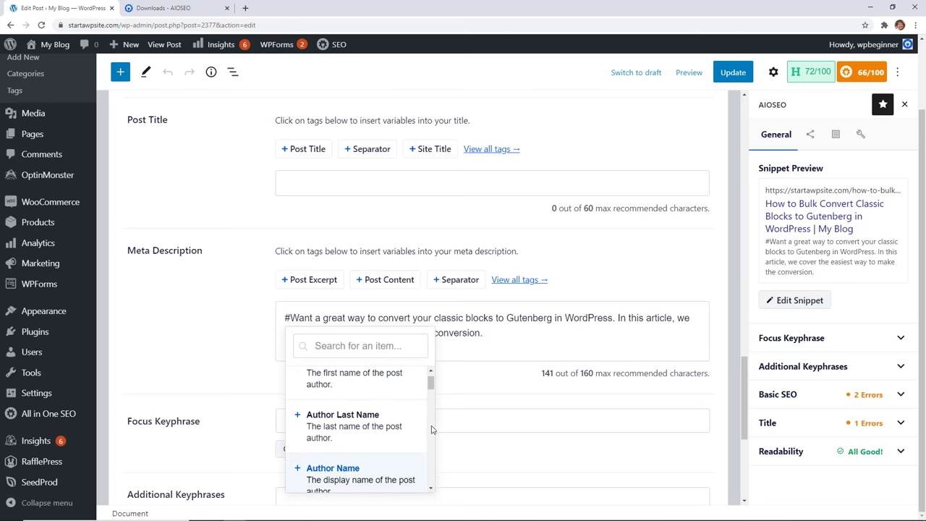
Insert the Current Year tag before the meta description, previewing as 2020.
left_click(431, 372)
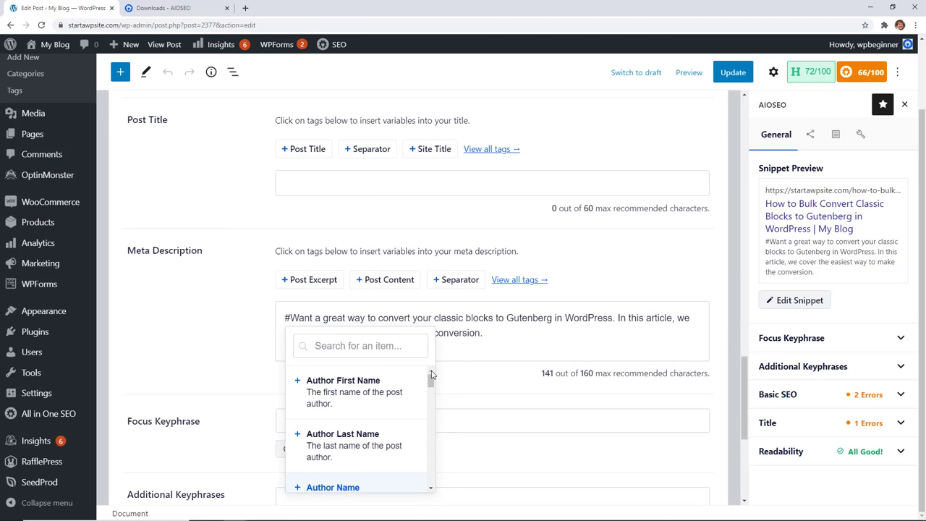
left_click(431, 490)
left_click(431, 490)
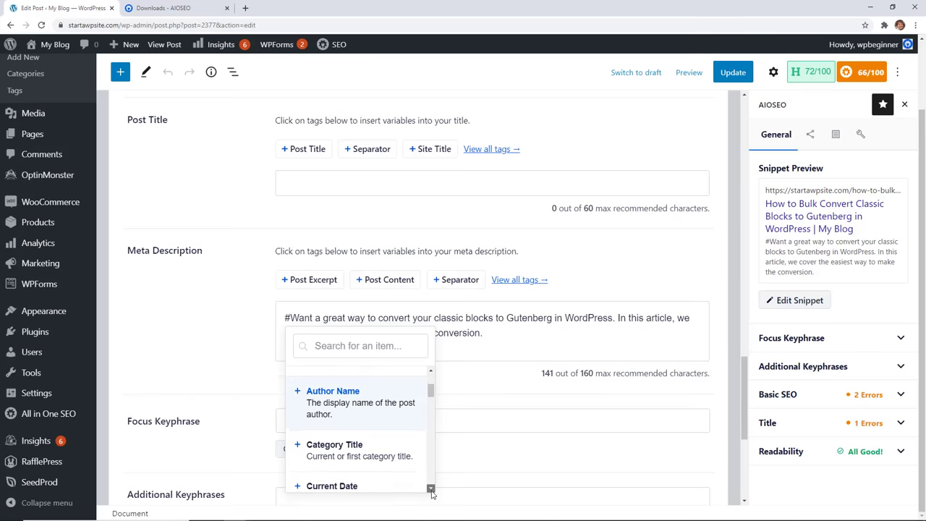
left_click(431, 490)
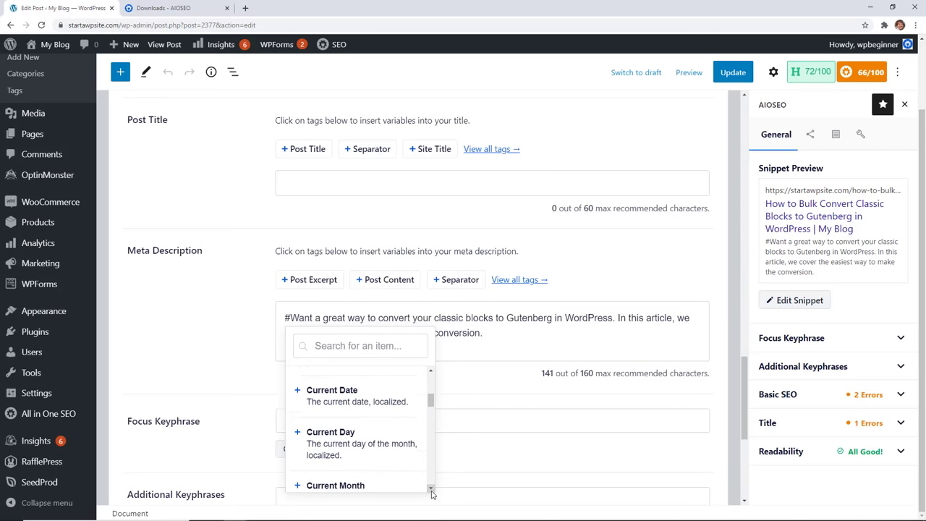
left_click(335, 437)
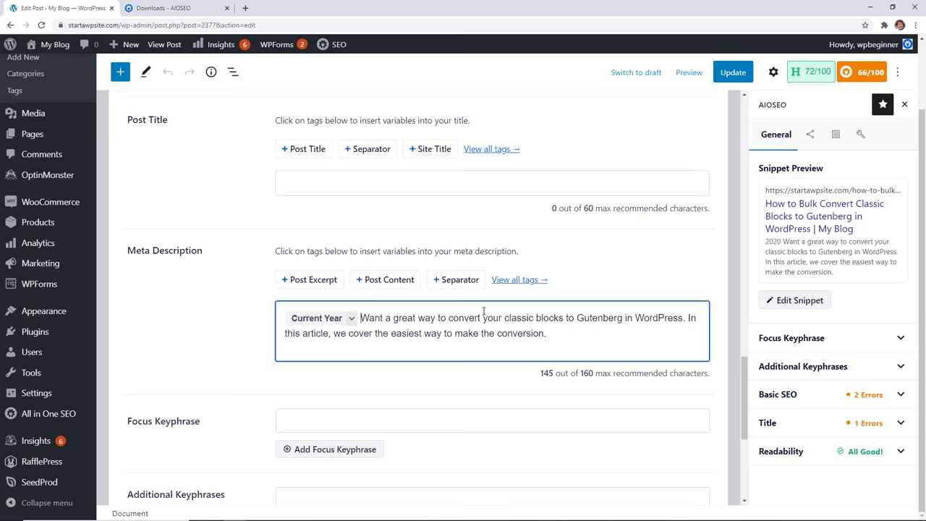
Add the keywords 'block editor' and 'Gutenberg editor' in the post's advanced AIOSEO settings.
scroll(258, 335, "up", 2)
scroll(280, 304, "up", 2)
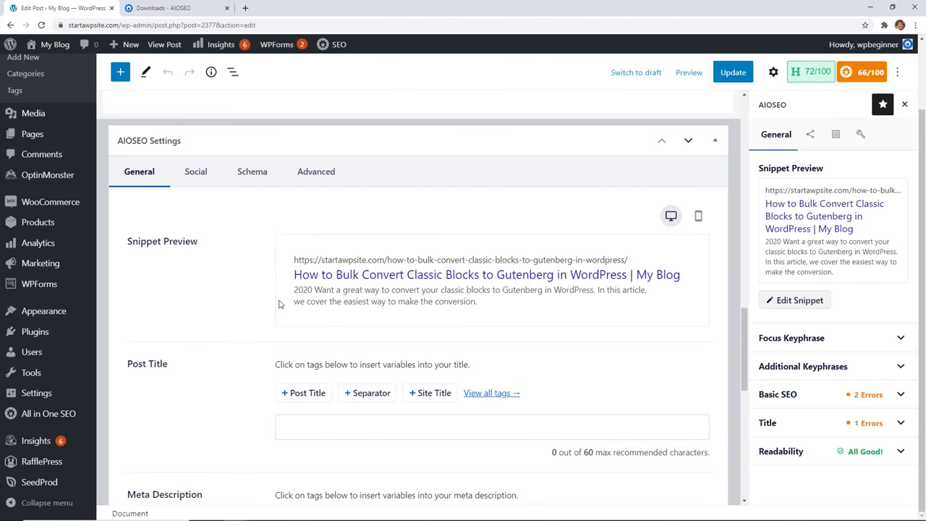
left_click(320, 179)
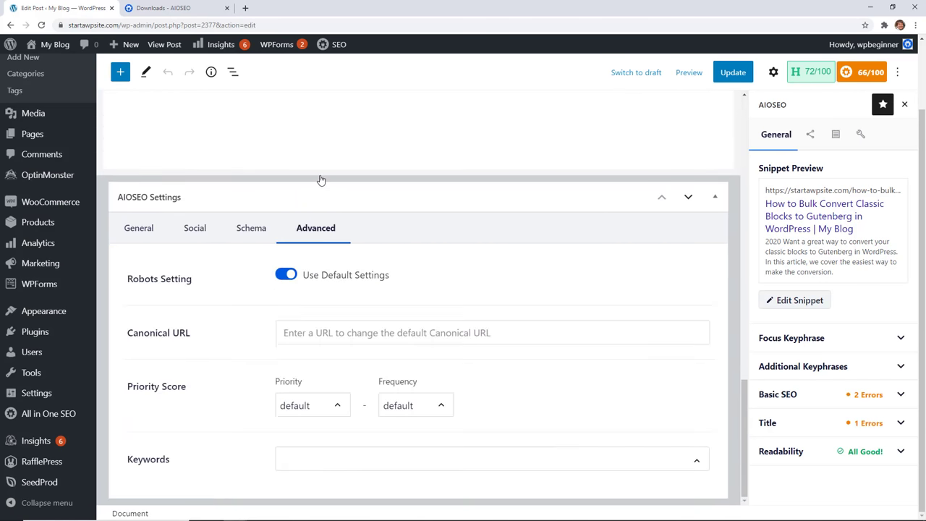
left_click(304, 459)
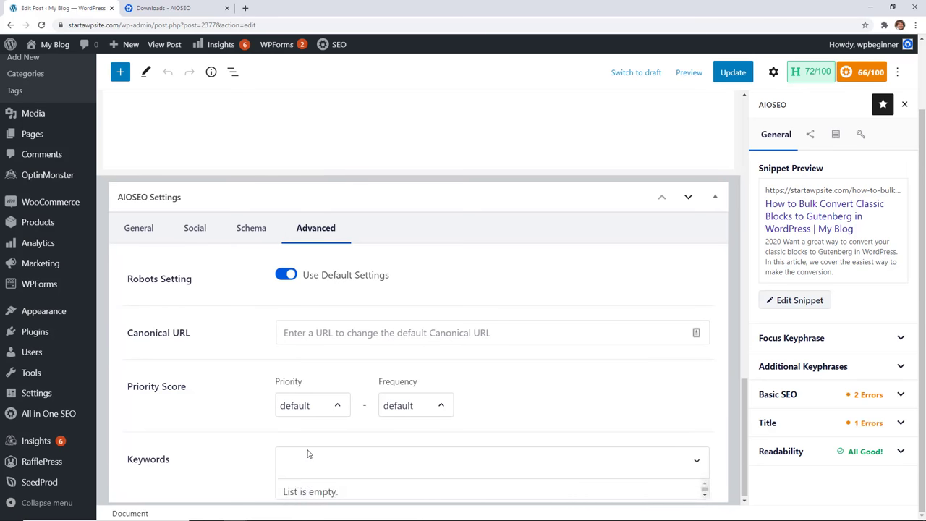
type("block editor")
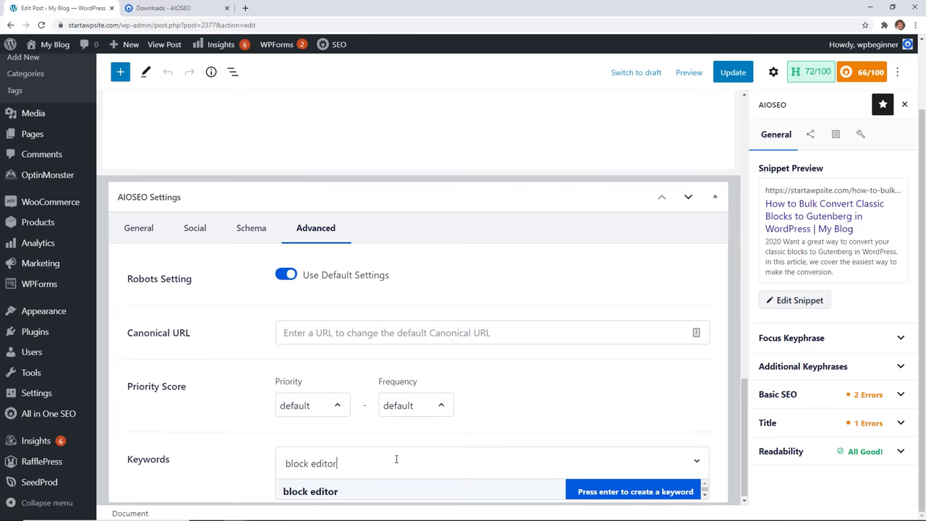
key("Return")
left_click(500, 464)
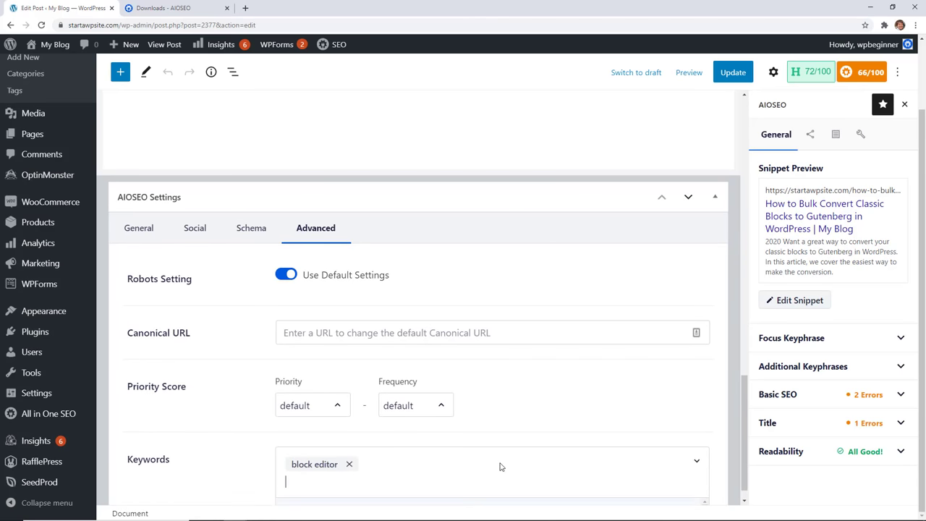
type(" Gutenberg editor")
key("Return")
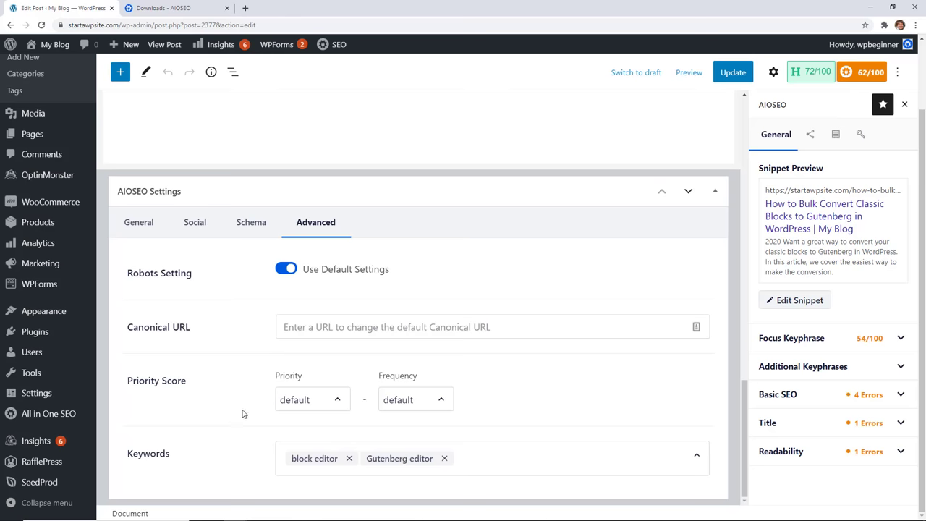
Return to the General SEO settings, review them, and save the post with Ctrl+S.
left_click(139, 223)
scroll(149, 235, "down", 5)
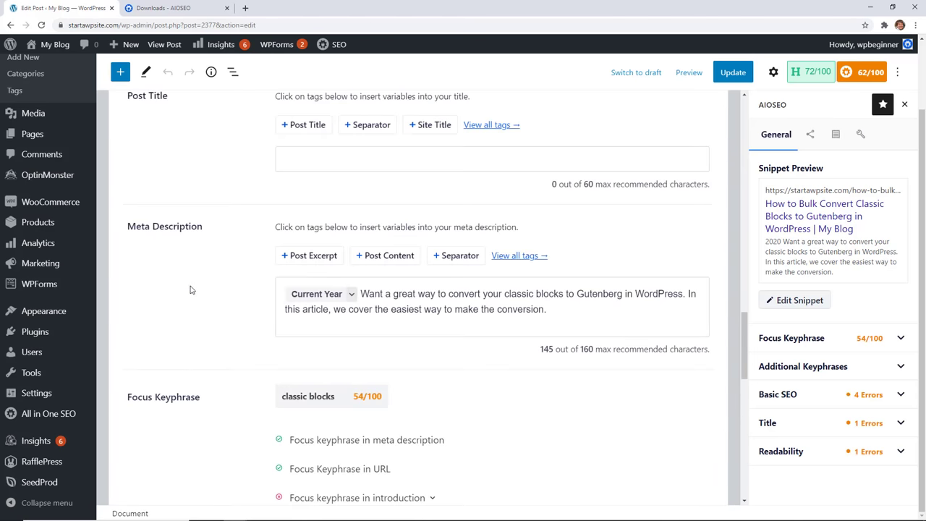
scroll(206, 314, "down", 1)
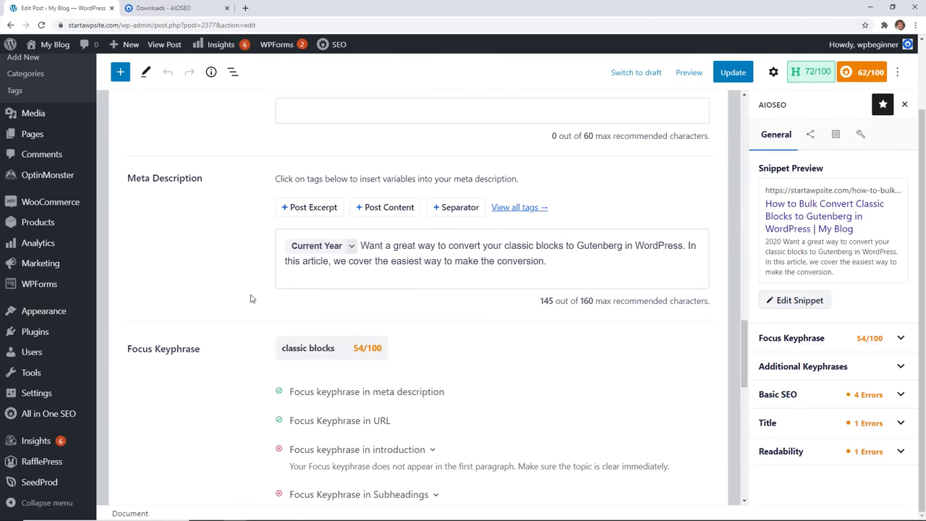
scroll(251, 298, "up", 1)
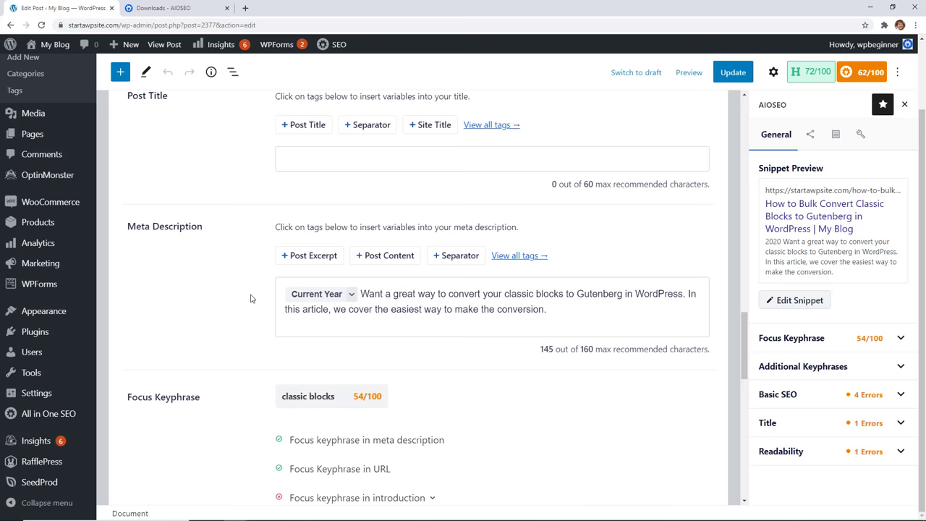
key("ctrl+s")
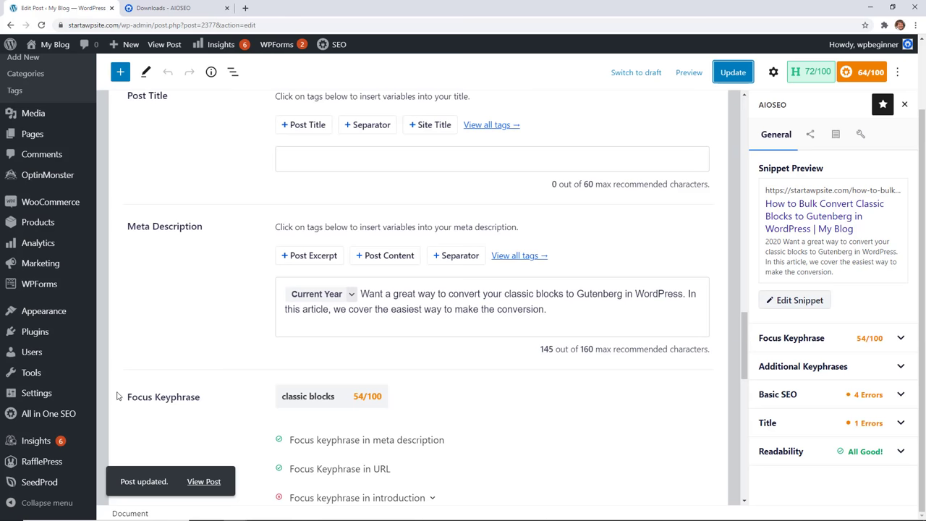
mouse_move(48, 413)
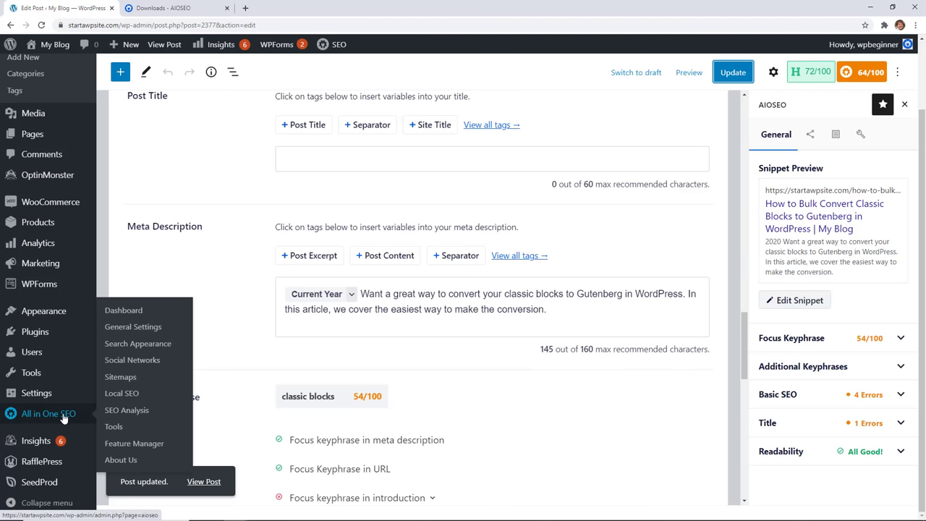
Go to All in One SEO Search Appearance and find the static Home Page box.
left_click(136, 344)
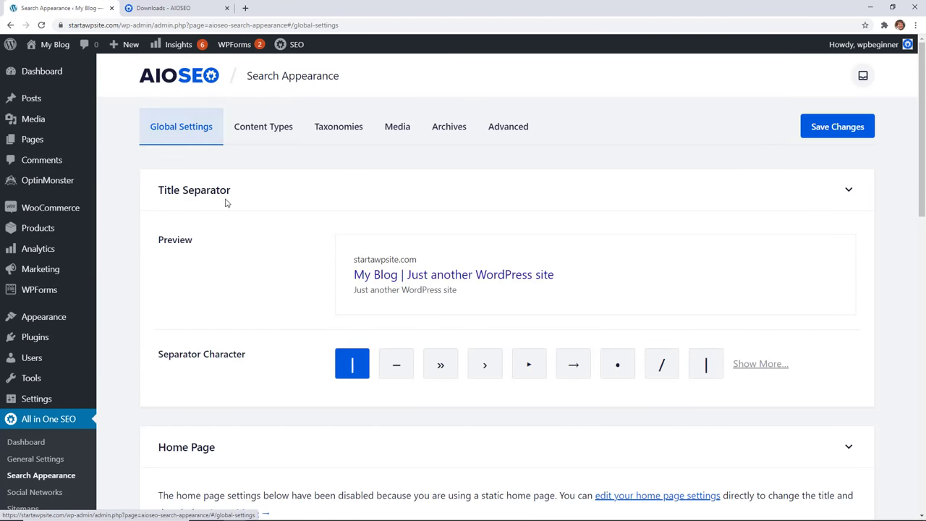
scroll(263, 242, "down", 3)
scroll(265, 244, "down", 2)
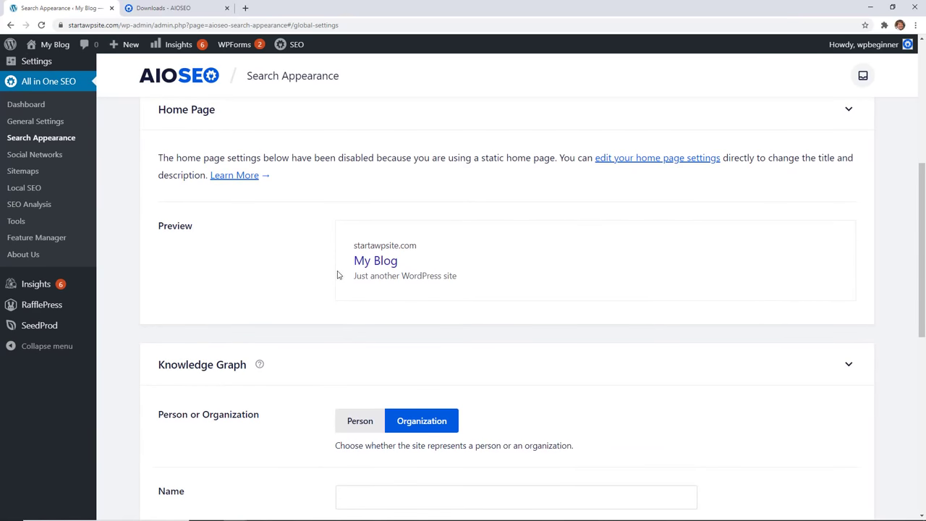
scroll(337, 275, "down", 1)
scroll(337, 273, "up", 1)
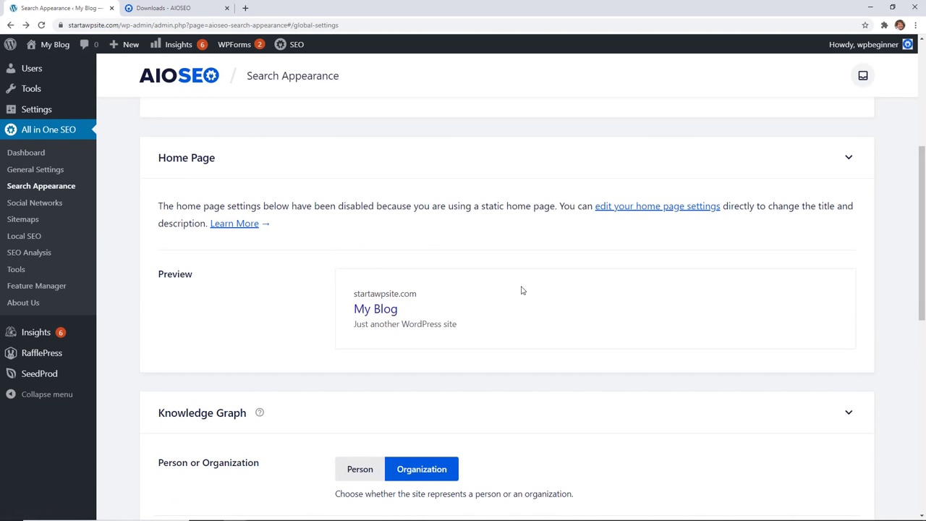
Give the home page the description 'All about adventure and tips on how to get on the road in' plus Current Year, then update.
left_click(620, 214)
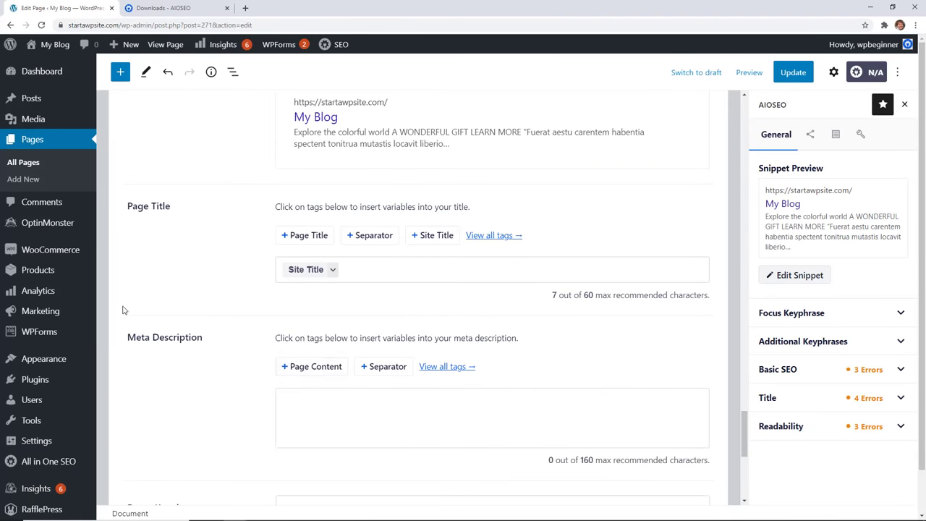
left_click(344, 402)
type("All about adventure and tips on how to get on the road in #cur")
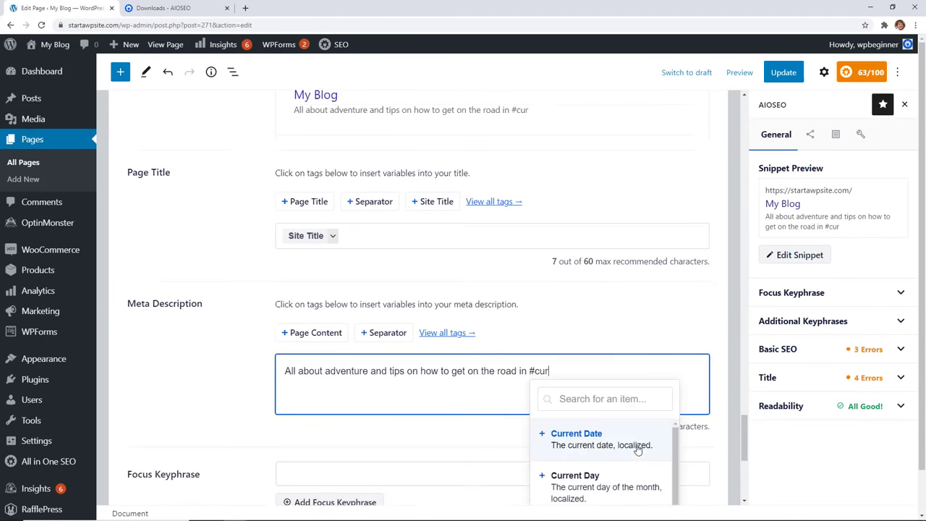
scroll(600, 416, "down", 1)
left_click(597, 421)
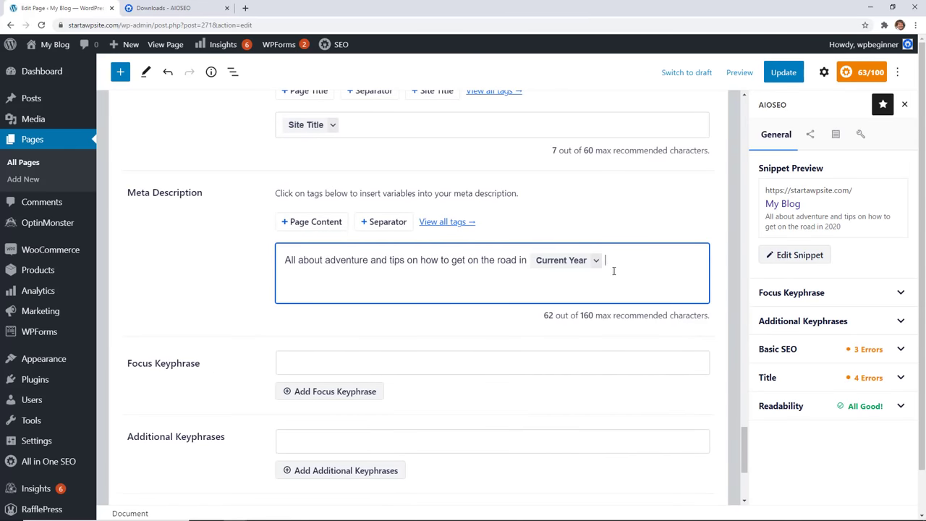
left_click(785, 73)
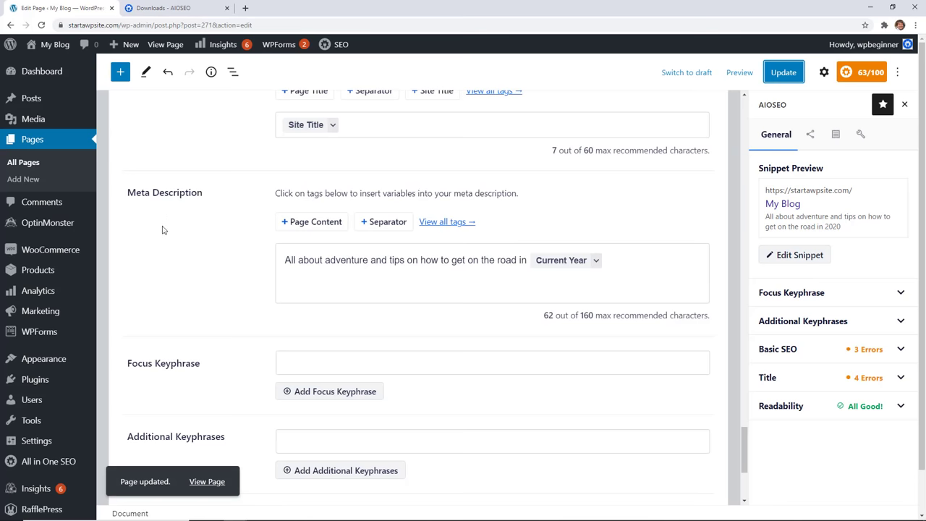
Edit the arrangement category's meta description to 'If you're looking to arrange your categories.' and update it.
scroll(163, 231, "up", 2)
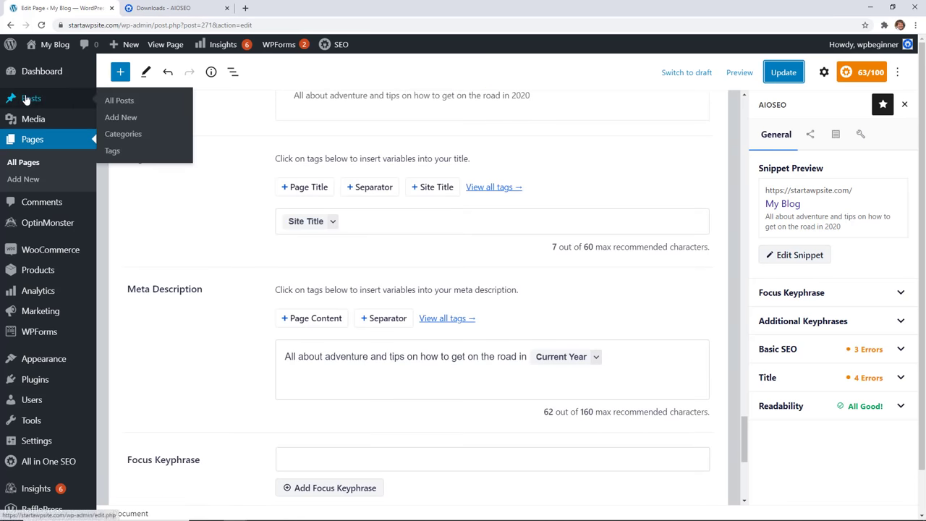
left_click(132, 138)
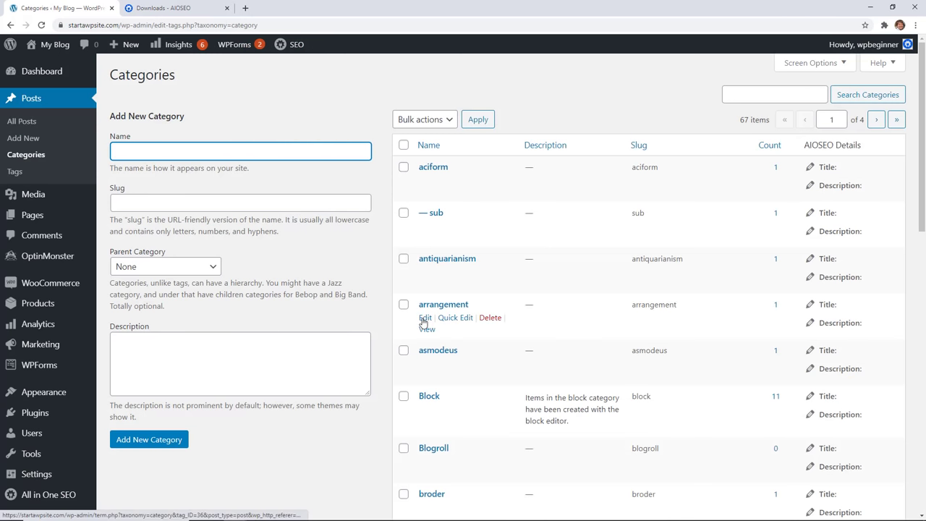
left_click(426, 320)
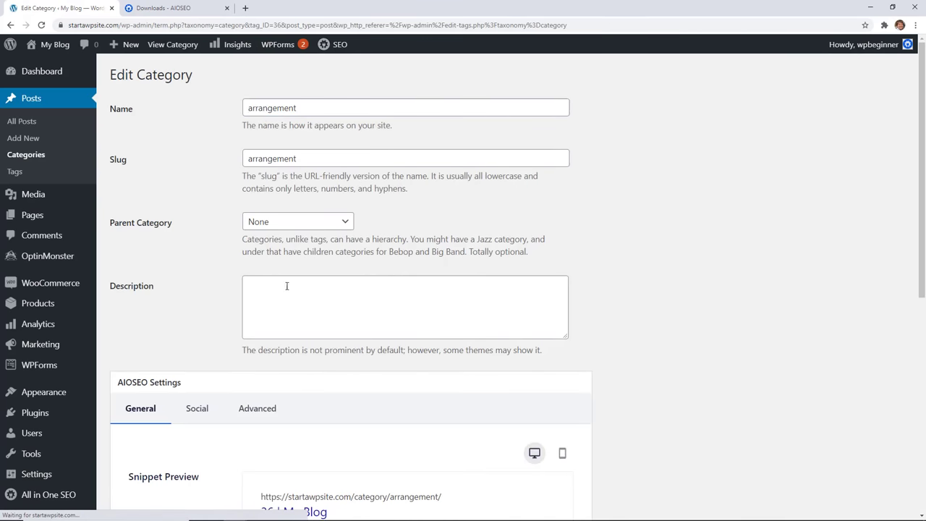
scroll(201, 286, "down", 3)
scroll(200, 283, "down", 2)
left_click(274, 362)
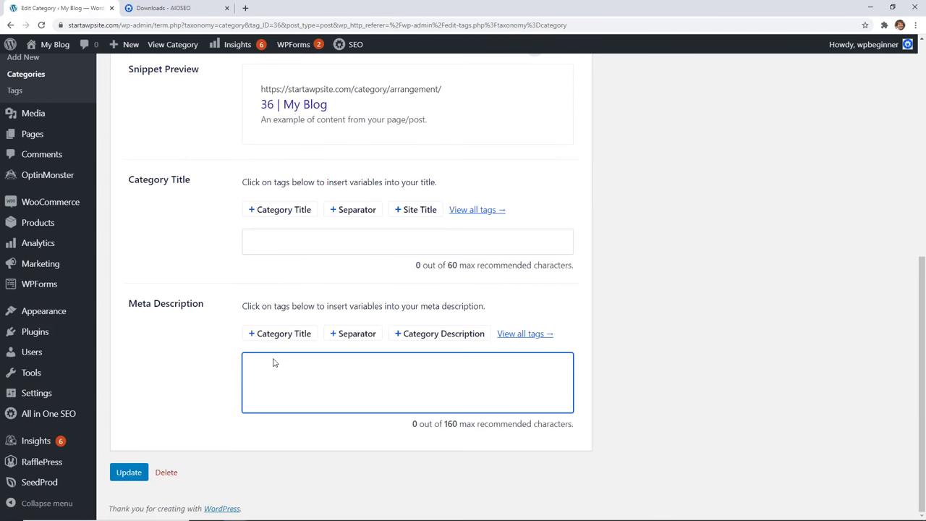
type("If you're looking to arrange your categories.")
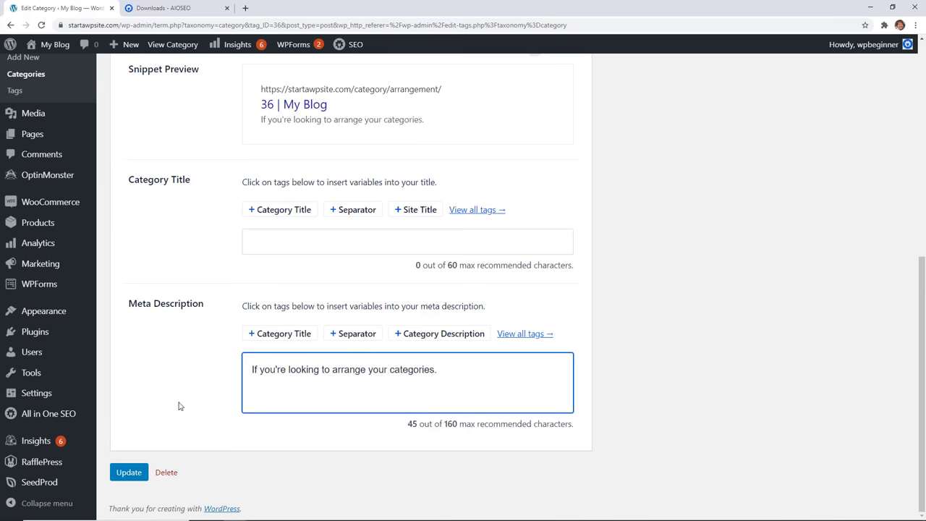
left_click(128, 478)
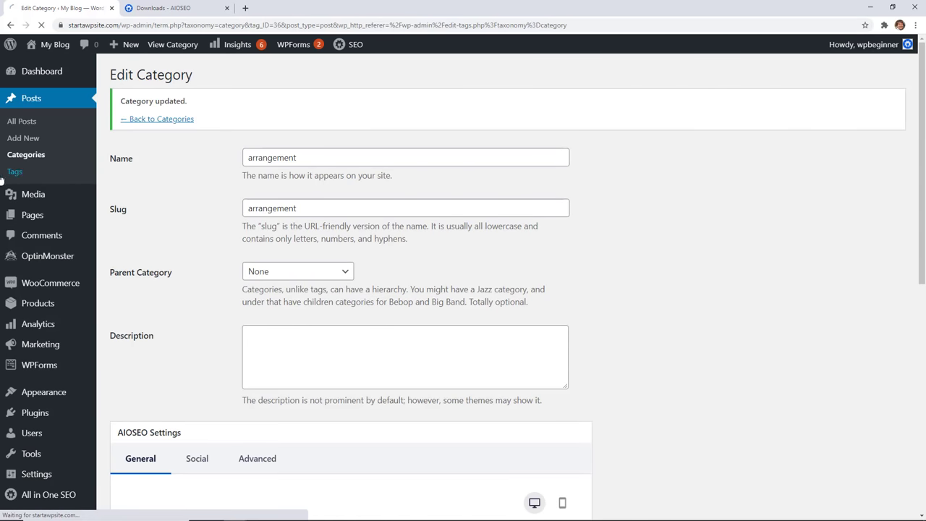
Visit the Tags list, then review the AIOSEO Details column in the Categories list.
left_click(20, 165)
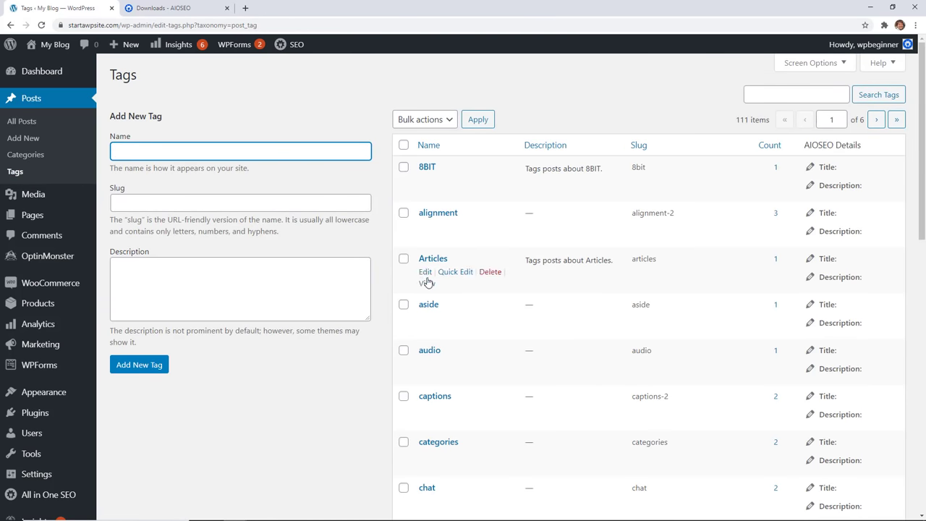
mouse_move(433, 265)
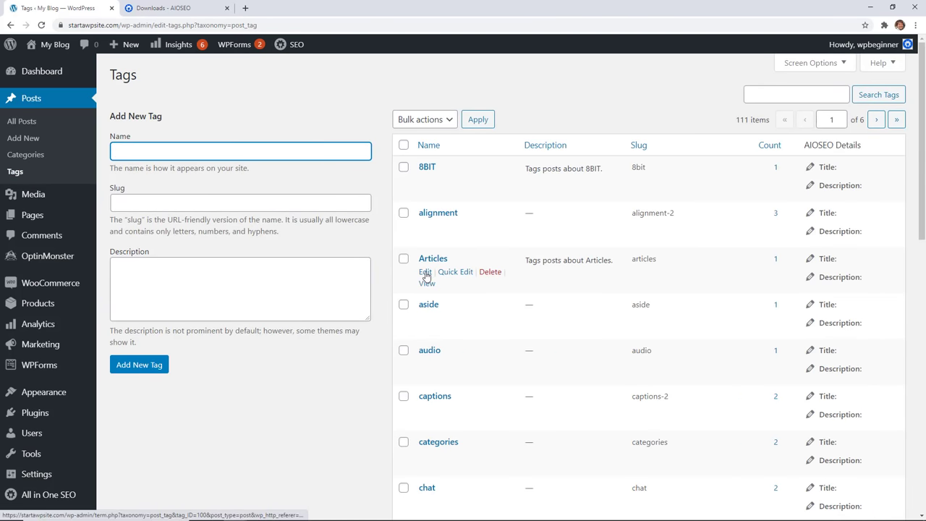
left_click(26, 154)
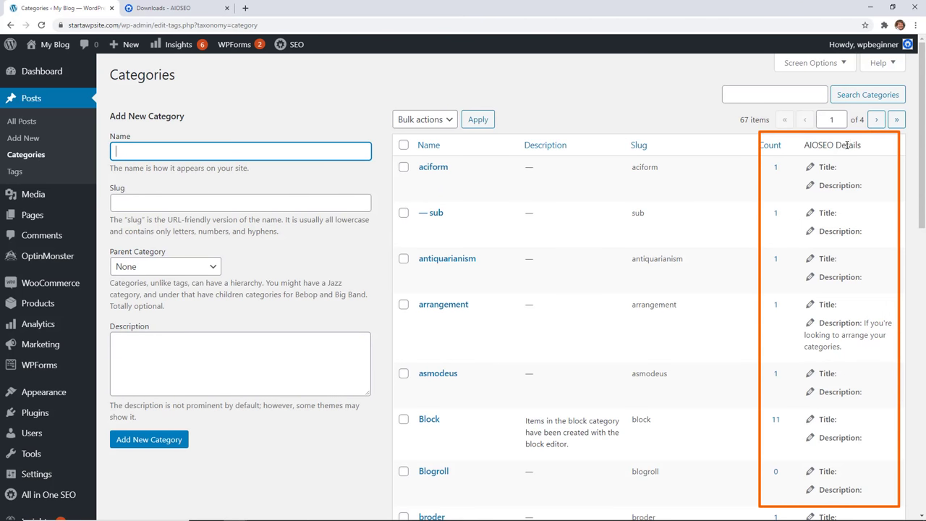
scroll(864, 243, "down", 2)
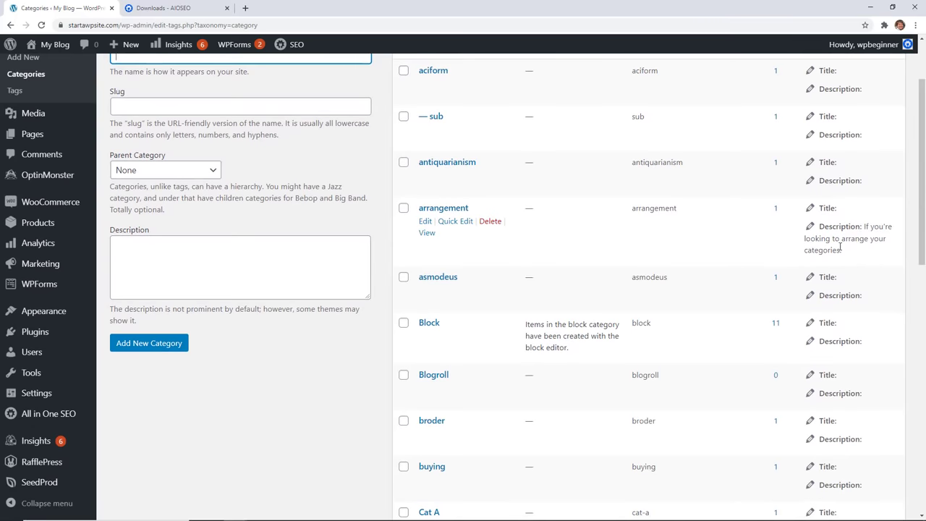
scroll(844, 283, "down", 2)
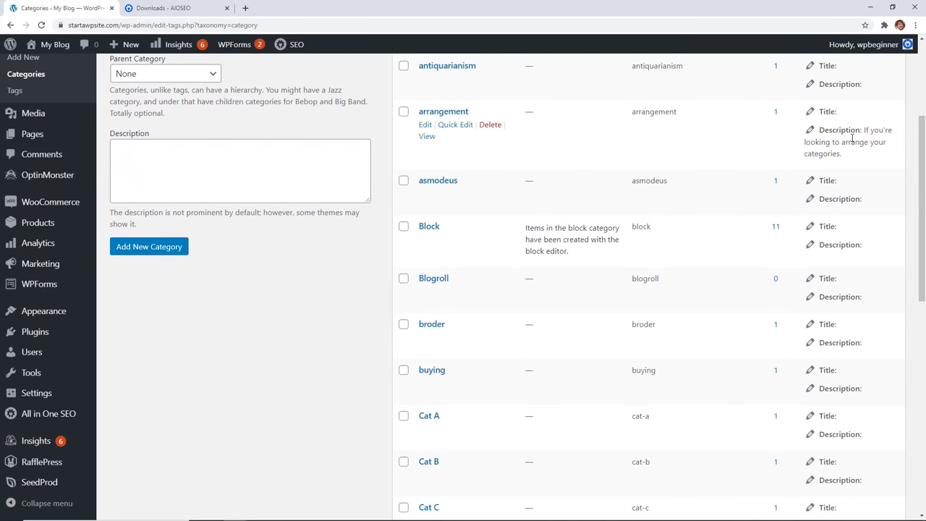
scroll(867, 217, "down", 2)
scroll(866, 221, "down", 2)
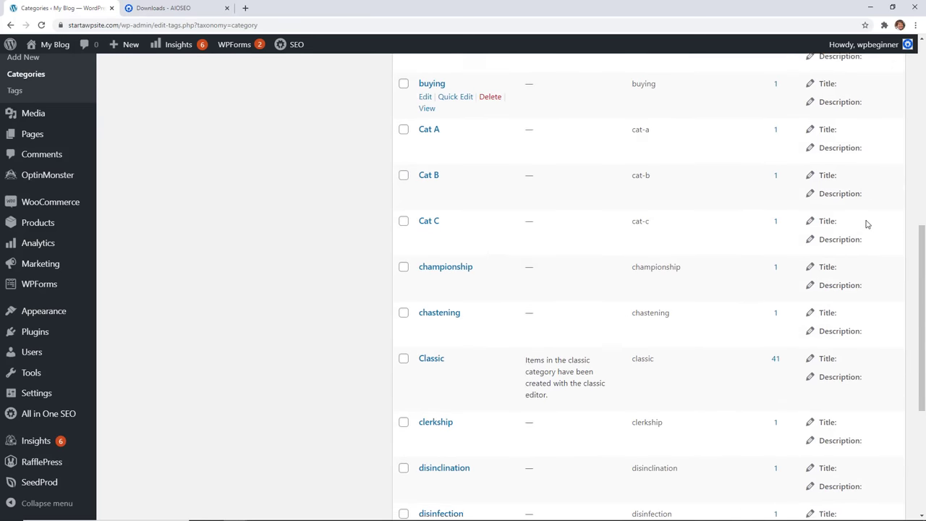
scroll(867, 222, "up", 3)
scroll(868, 222, "up", 1)
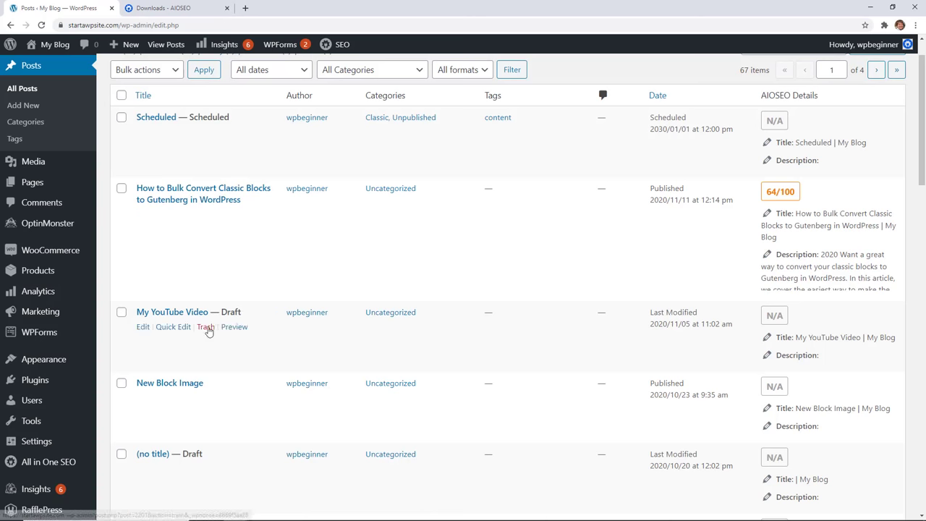
mouse_move(37, 441)
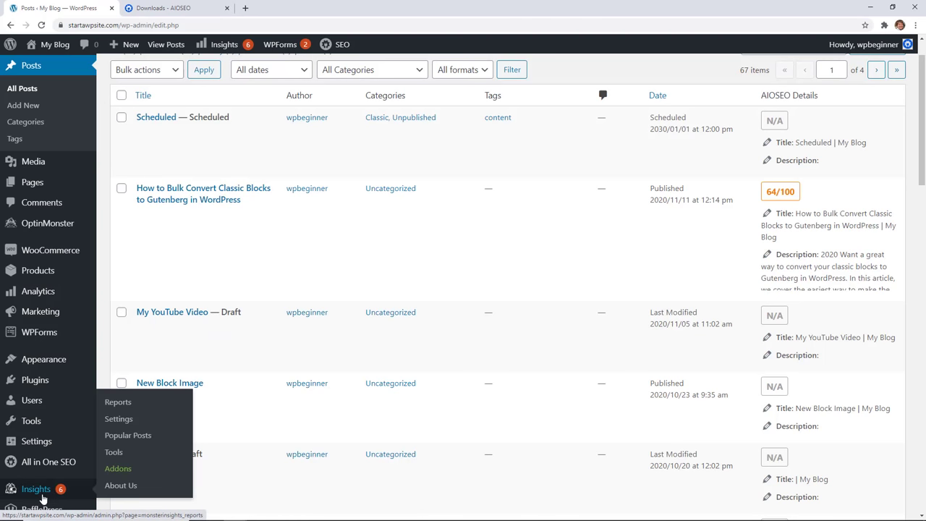
Open the Insights reports and scroll through the MonsterInsights Overview charts.
left_click(43, 497)
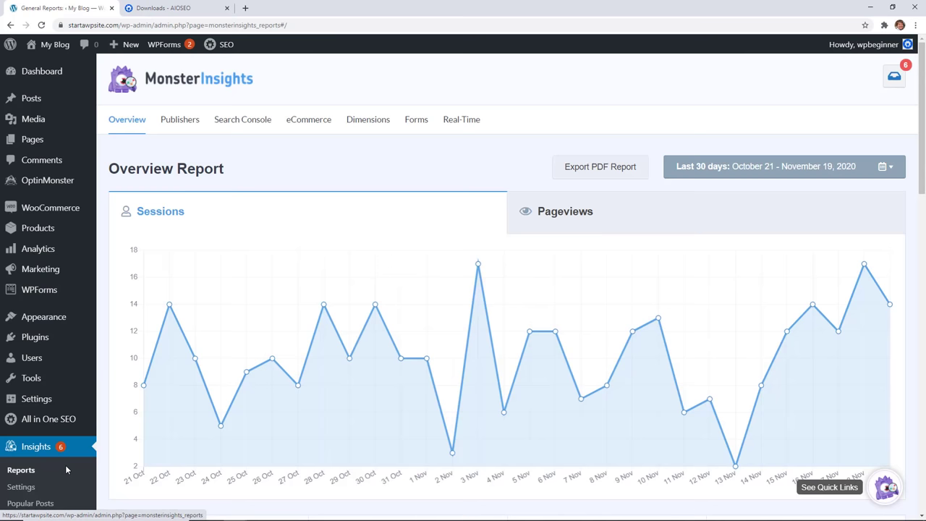
scroll(319, 251, "down", 2)
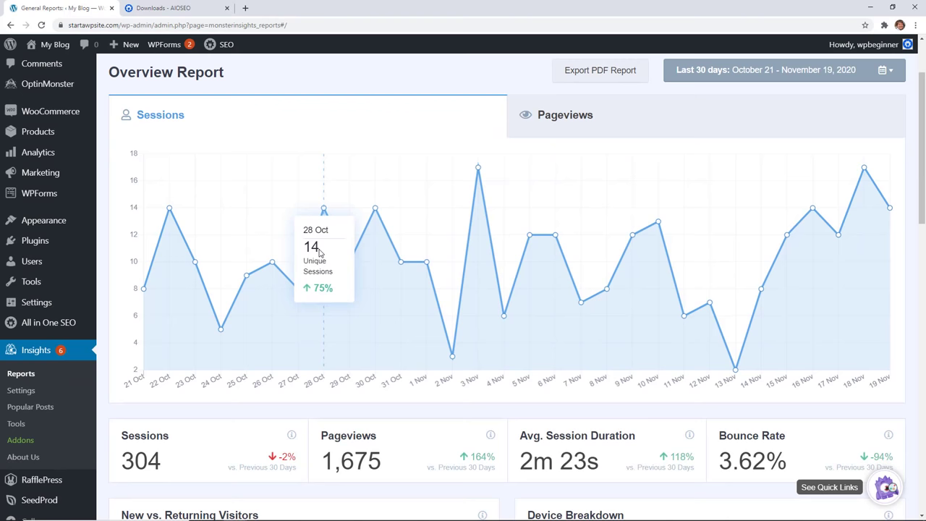
scroll(319, 249, "down", 1)
scroll(319, 249, "down", 1)
scroll(319, 249, "down", 1)
scroll(321, 248, "down", 2)
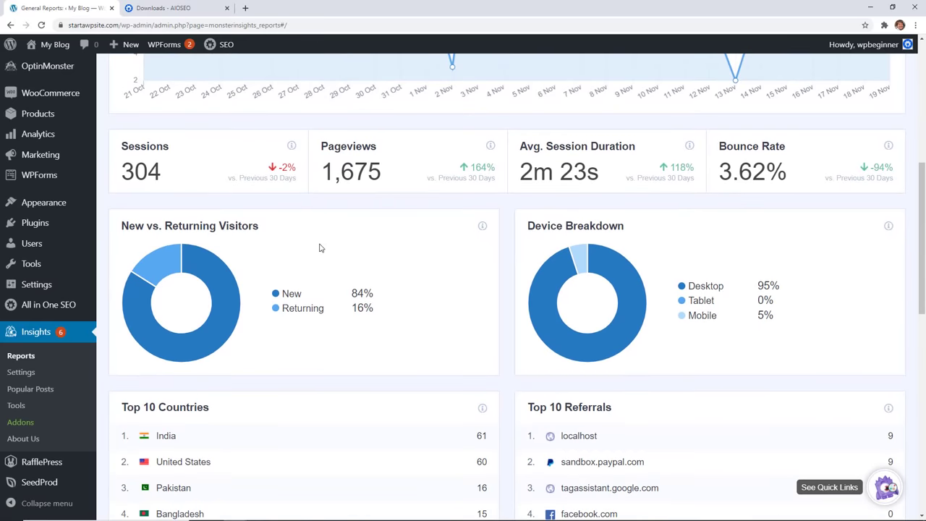
scroll(320, 249, "down", 2)
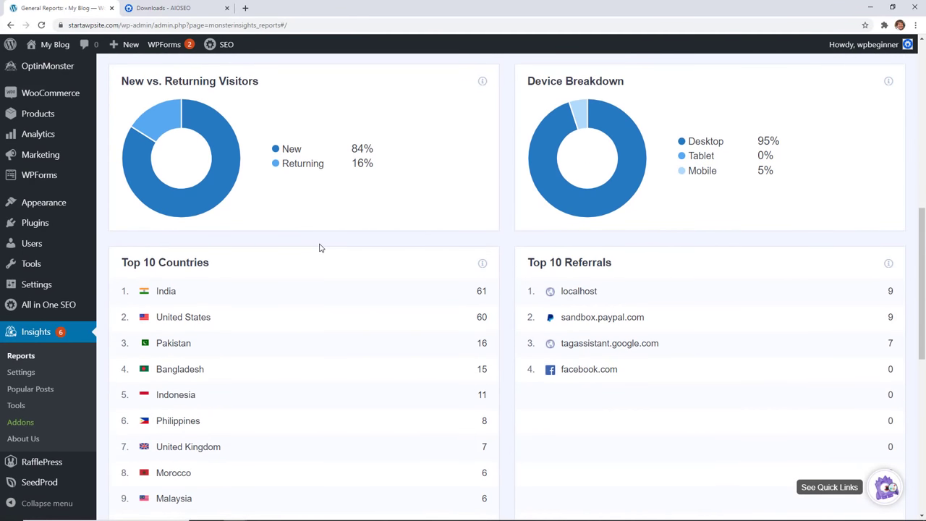
Load monsterinsights.com in a new browser tab.
left_click(244, 8)
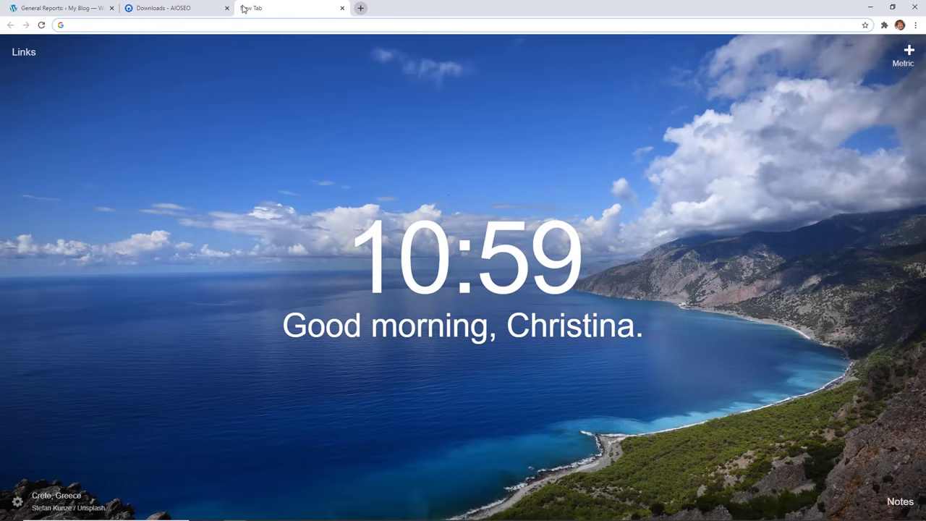
type("monsterinsights.com")
key("Return")
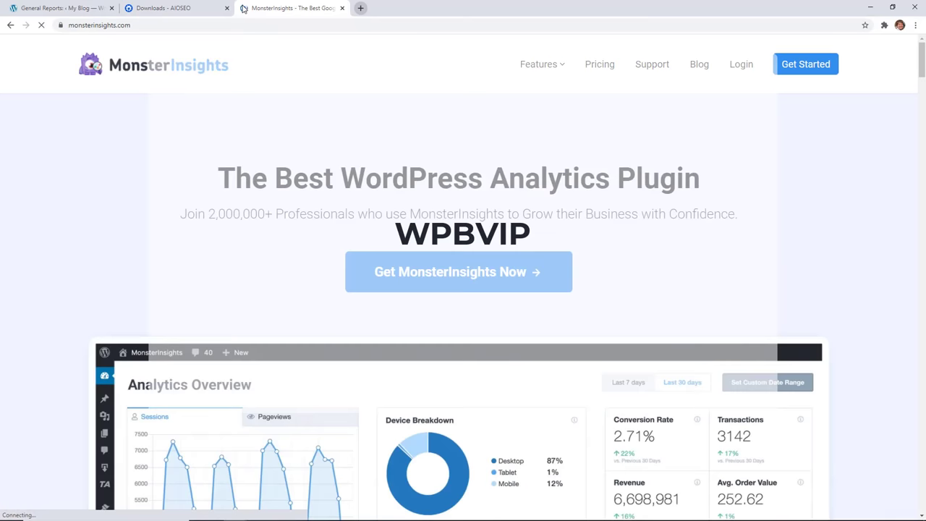